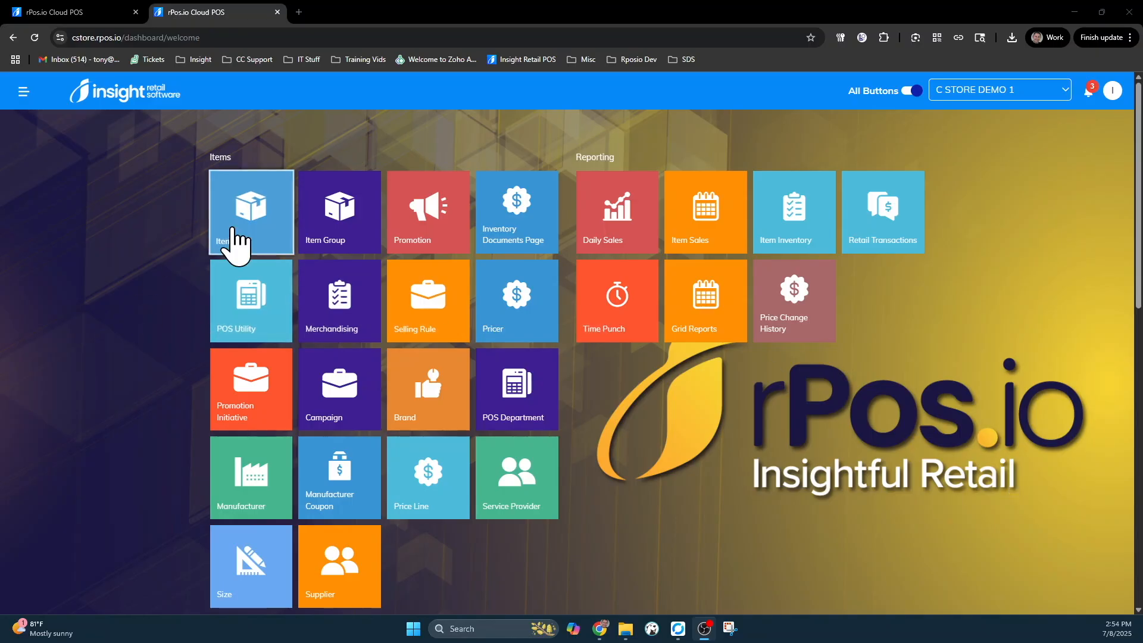
- Open Print Labels from the Manage Items list and apply the saved ON! brand filter
left_click(234, 235)
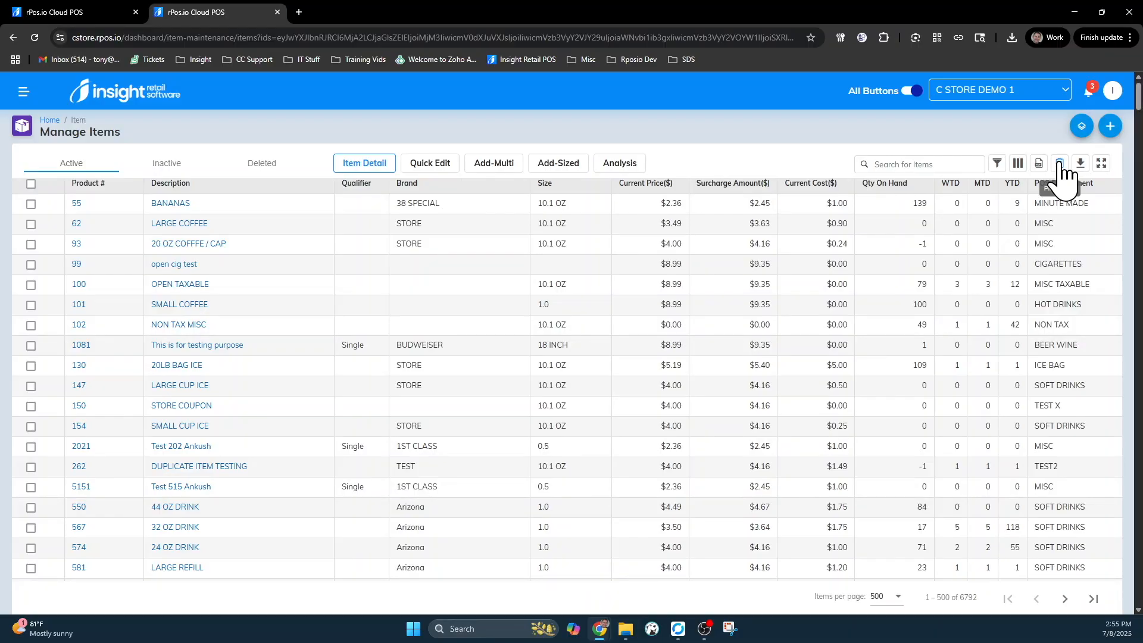
left_click(1060, 165)
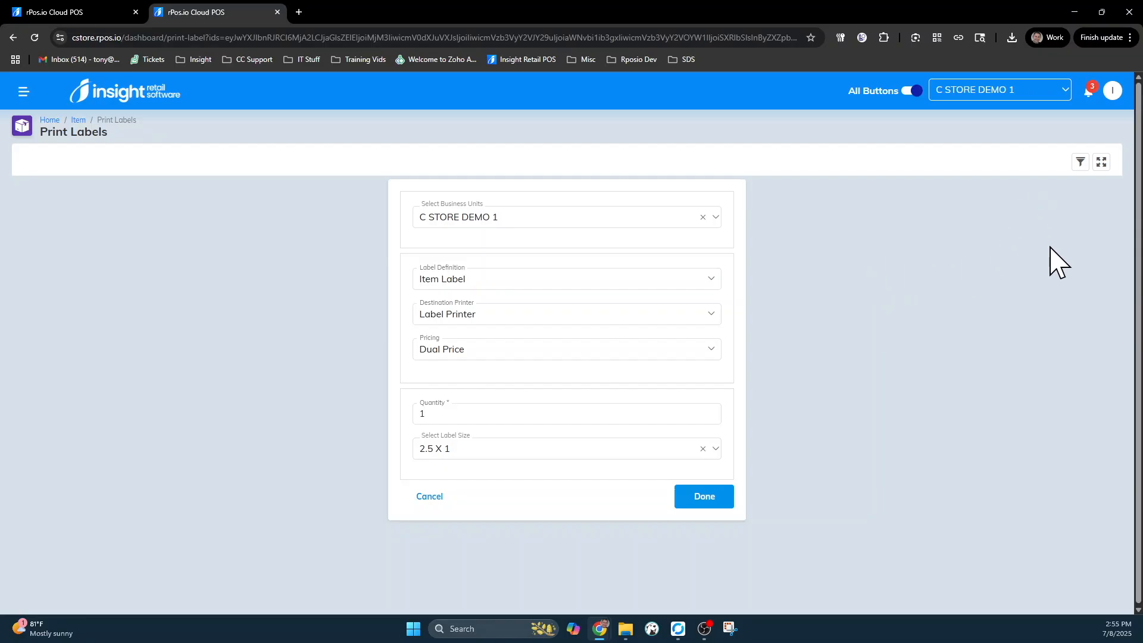
left_click(1080, 162)
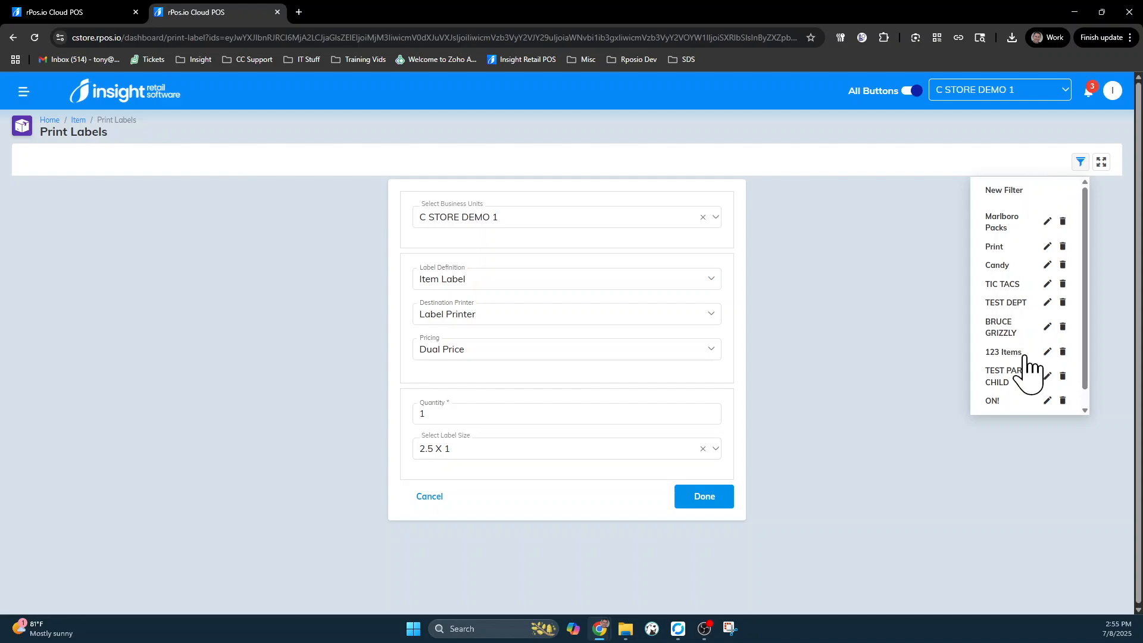
left_click(992, 402)
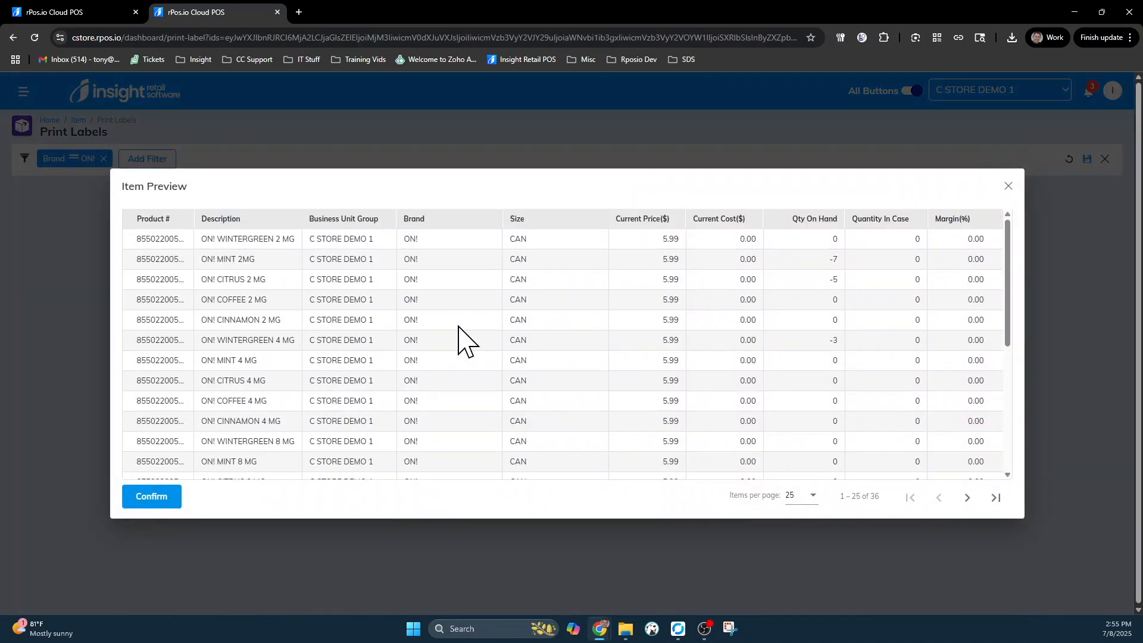
- Confirm the previewed ON! items, then look over the Add Filter field list and close it
scroll(460, 340, "down", 5)
scroll(462, 339, "up", 5)
left_click(153, 499)
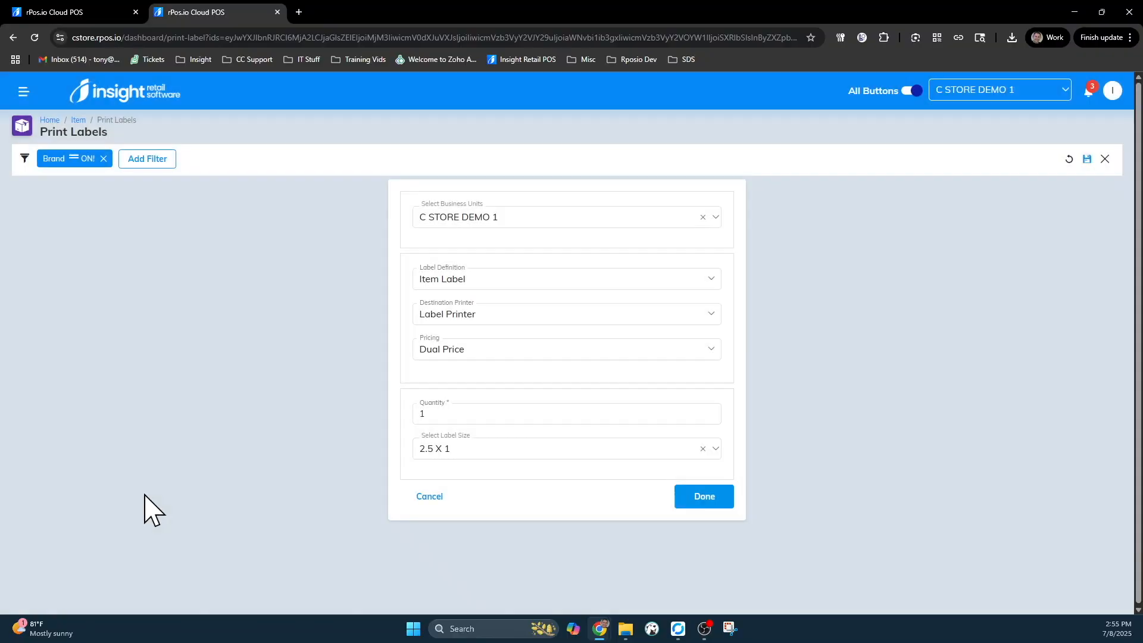
left_click(149, 161)
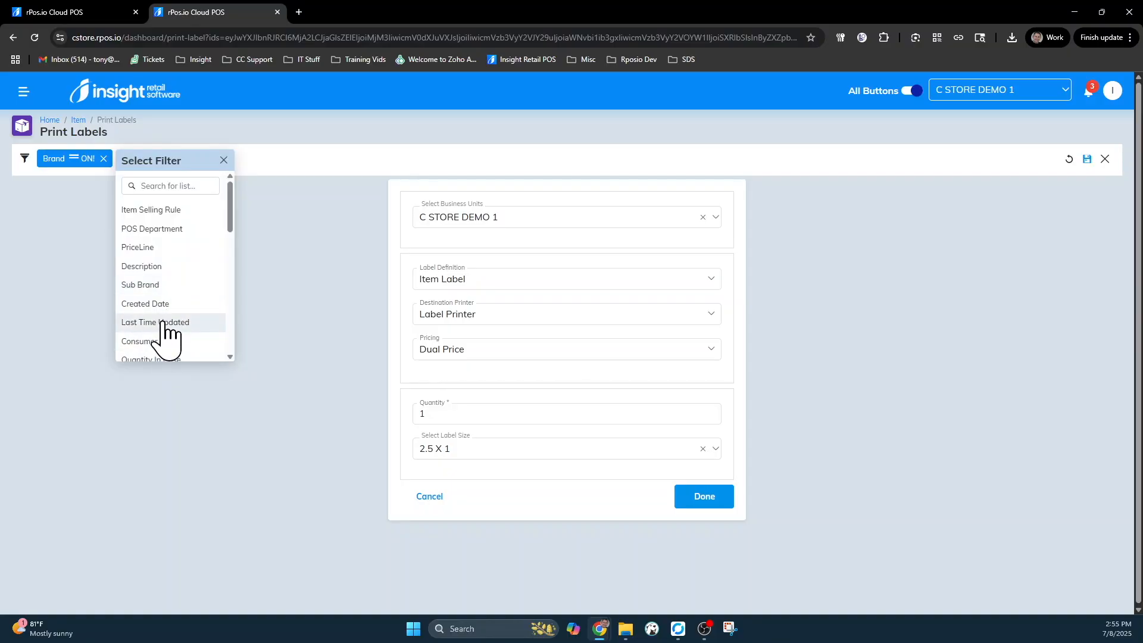
left_click(304, 226)
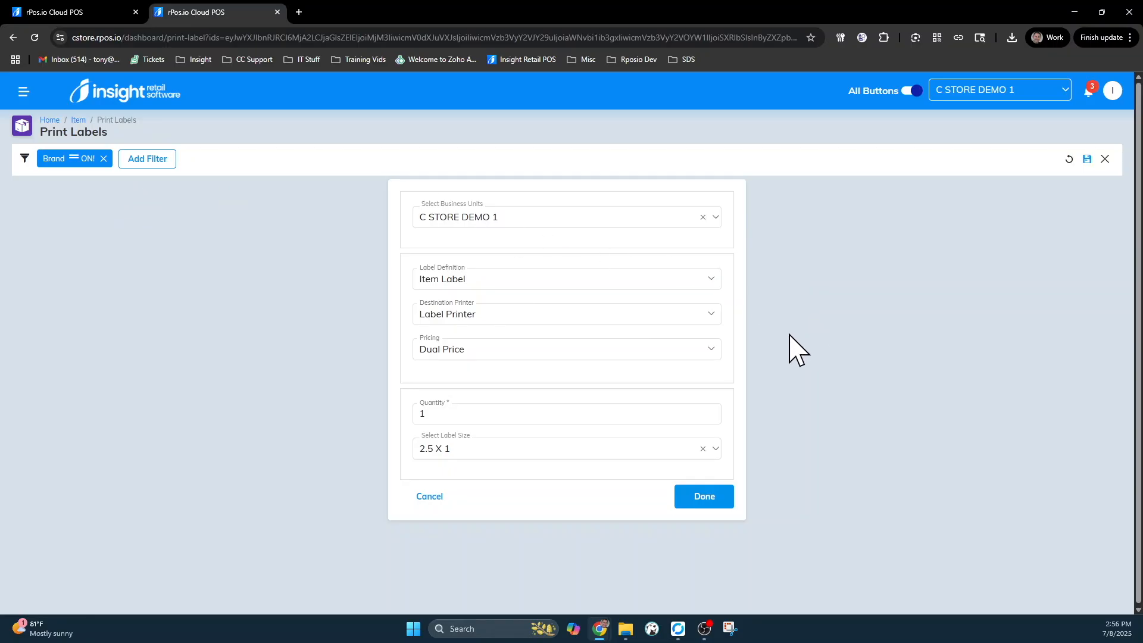
- Keep Dual Price pricing, quantity 1 and 2.5 X 1 label size, then finish the label job
left_click(476, 352)
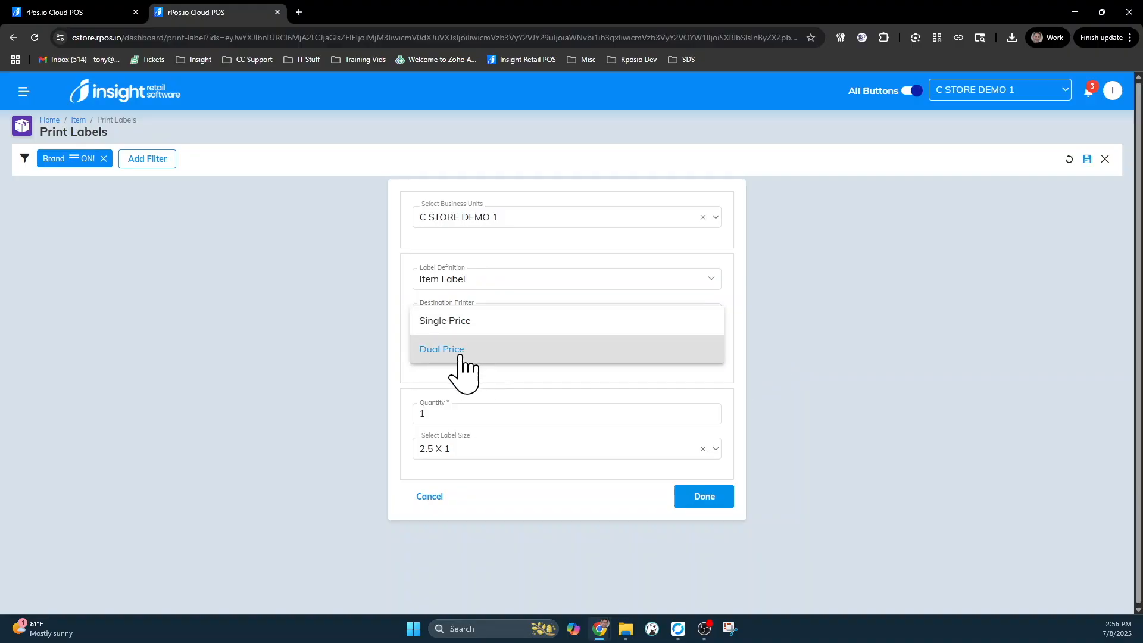
left_click(459, 356)
left_click(447, 416)
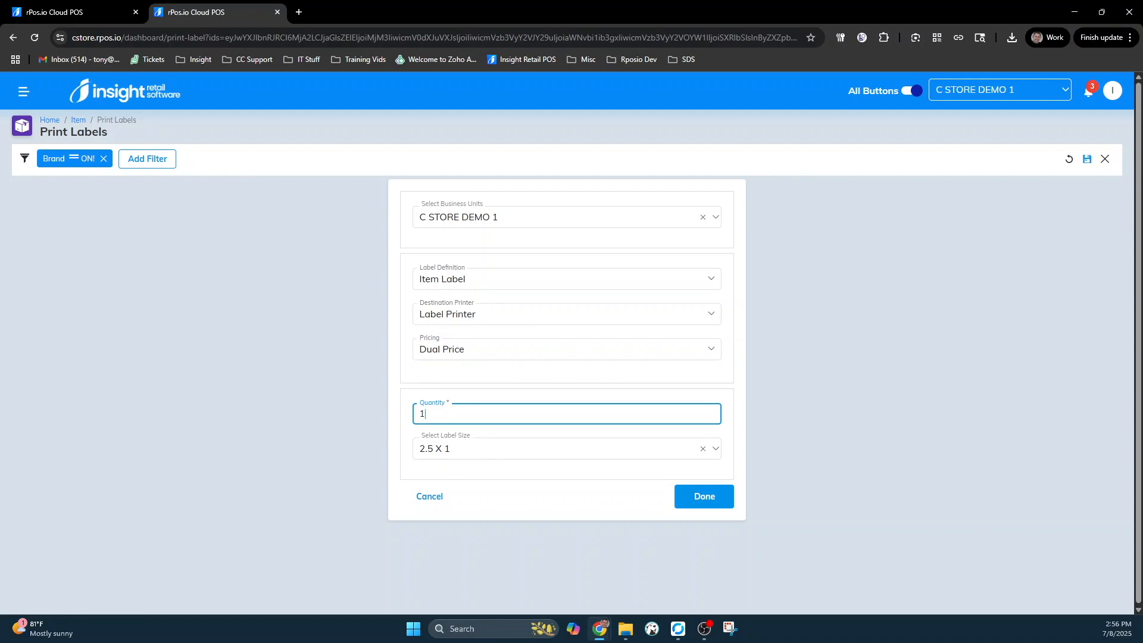
left_click(487, 451)
left_click(301, 454)
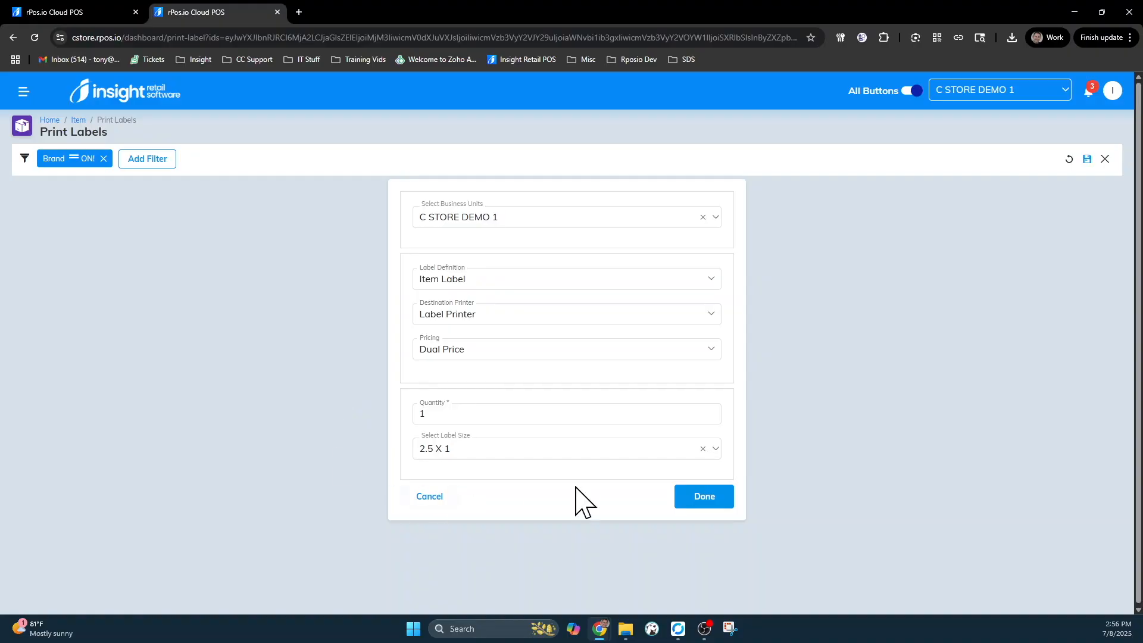
left_click(707, 500)
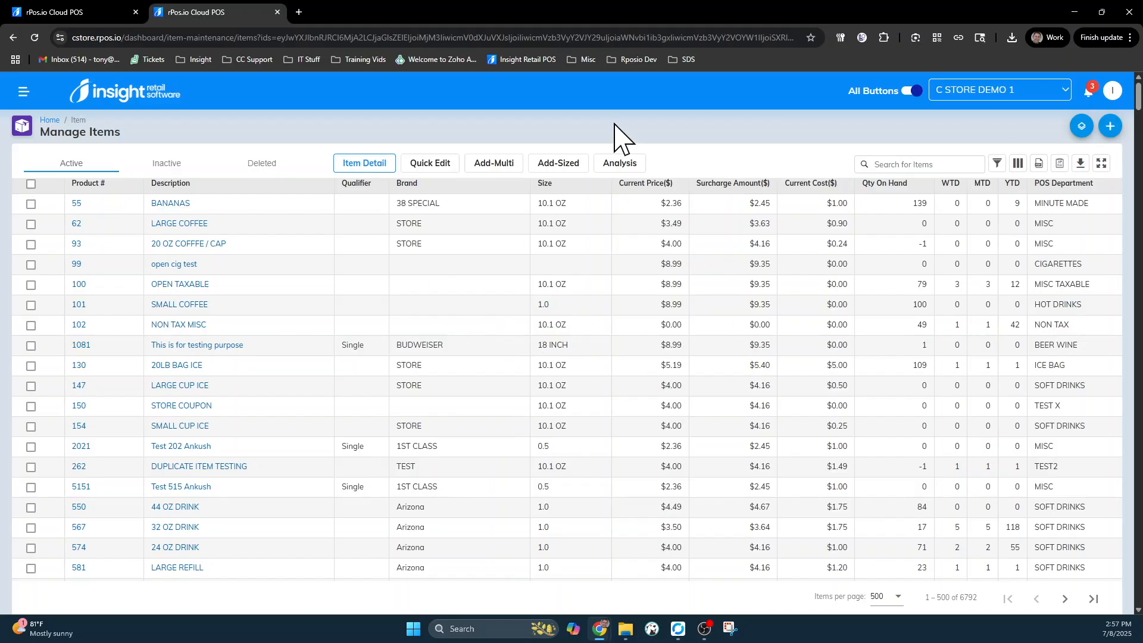
- Switch the item grid to the LABEL PRINTING custom column set
left_click(1020, 165)
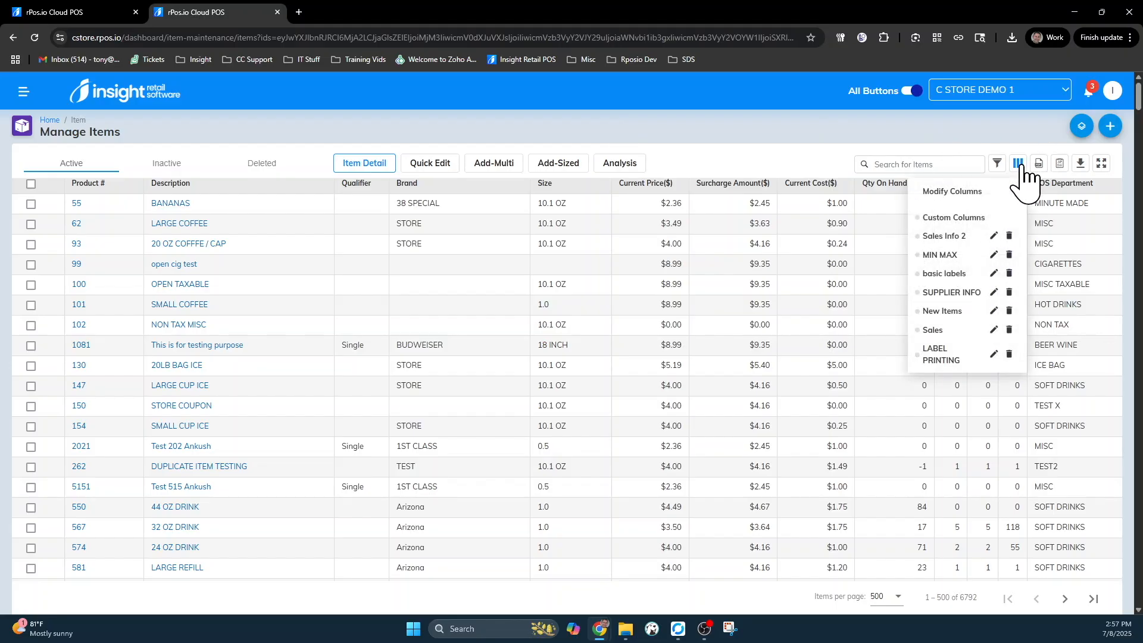
left_click(941, 357)
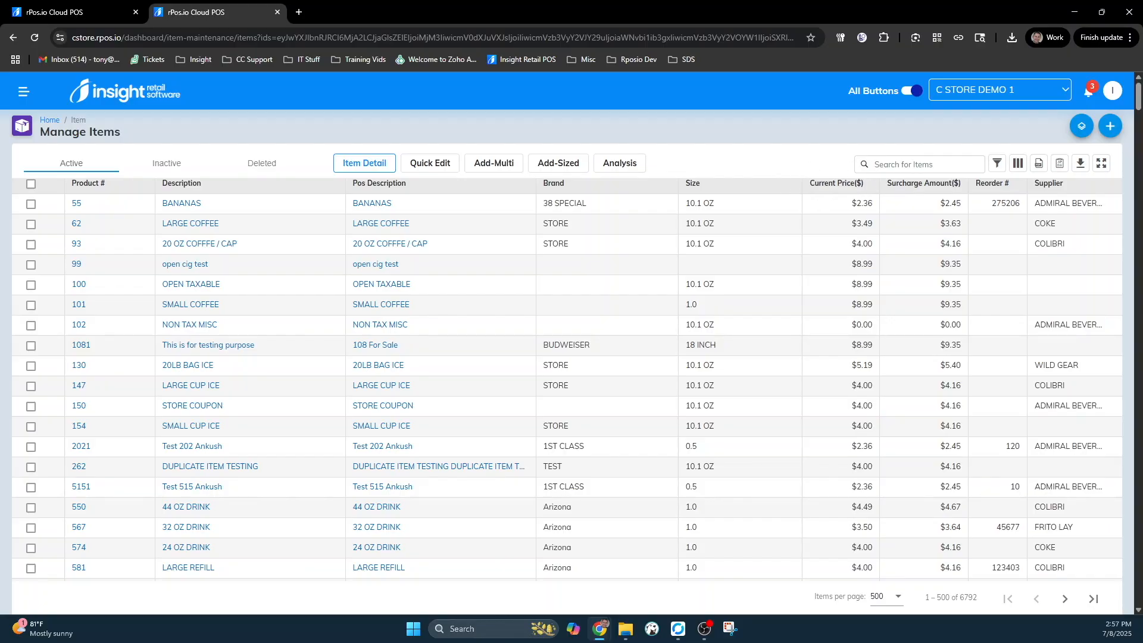
left_click(998, 164)
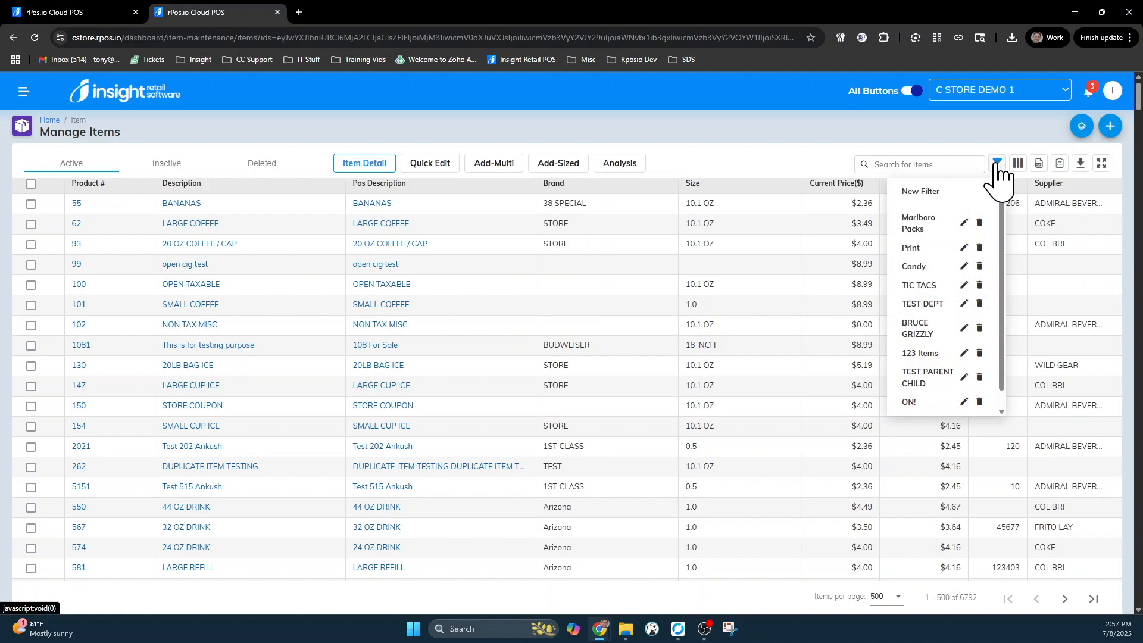
left_click(913, 225)
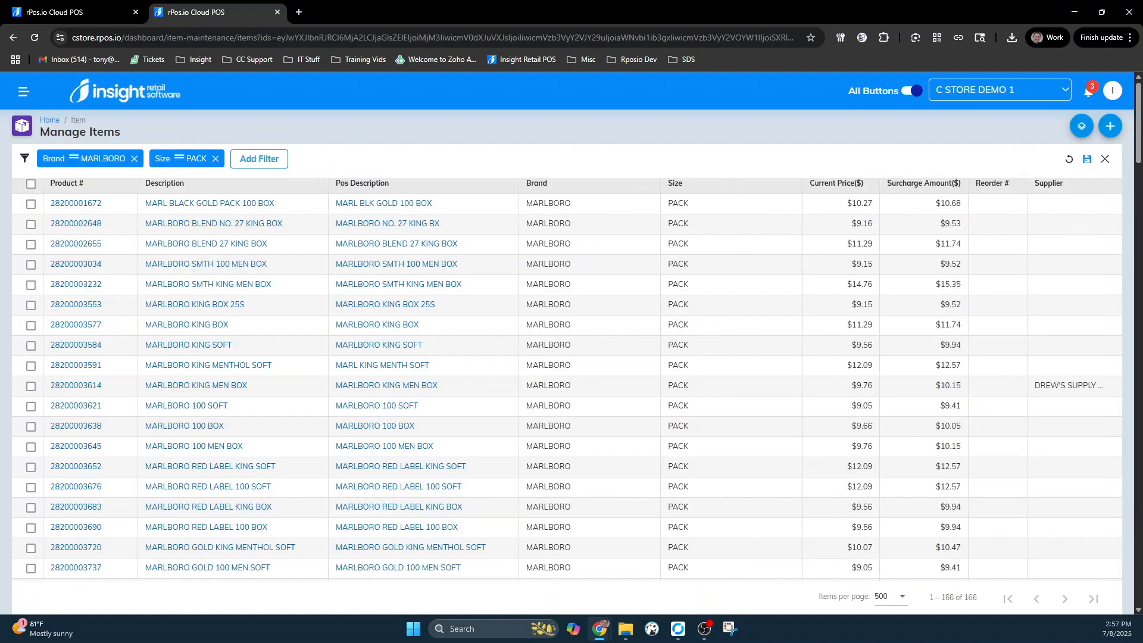
scroll(651, 374, "down", 3)
scroll(652, 374, "up", 4)
left_click(1105, 159)
left_click(917, 164)
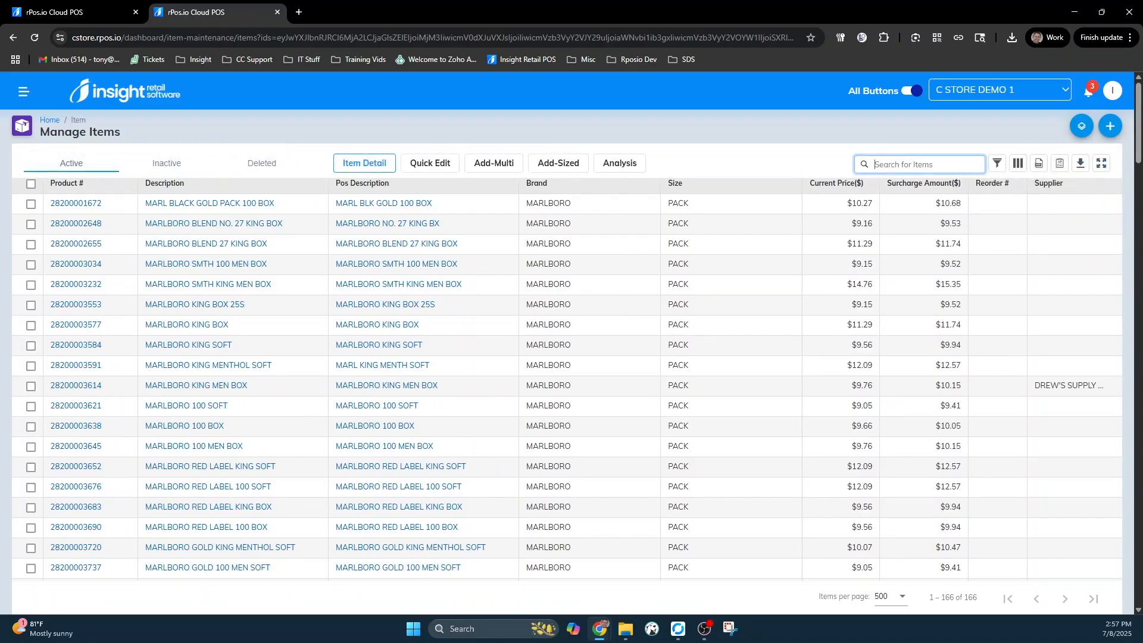
key("ctrl+v")
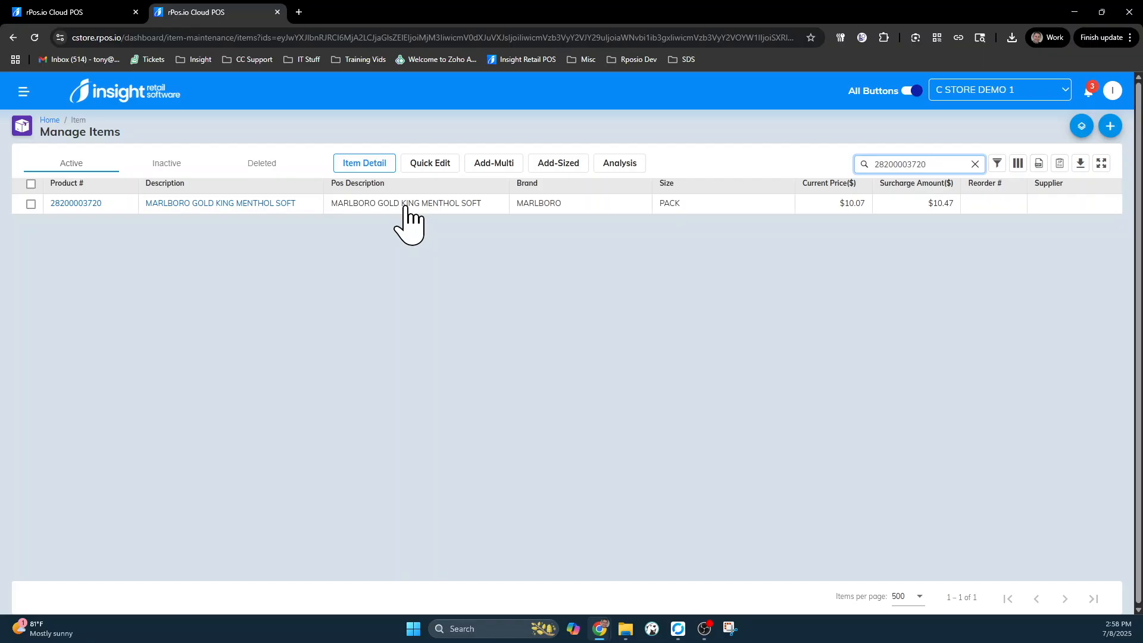
- Select MARLBORO GOLD KING MENTHOL SOFT and send it to Print Labels
left_click(31, 204)
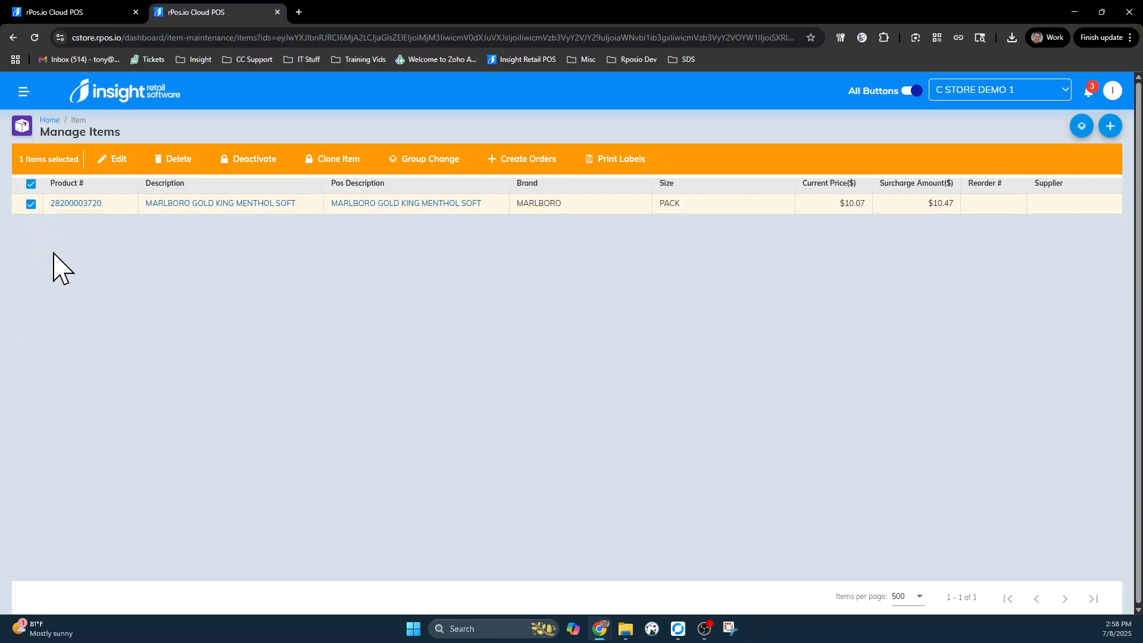
left_click(621, 159)
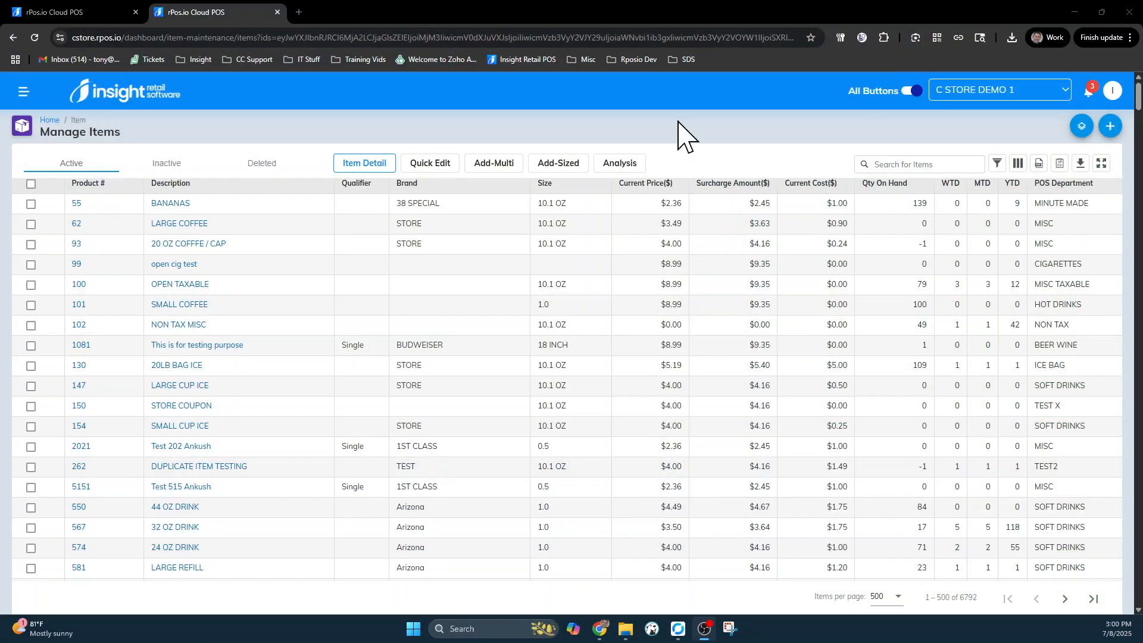
- Create a new Label Print Document described TEST LABELS under Inventory Documents
left_click(54, 120)
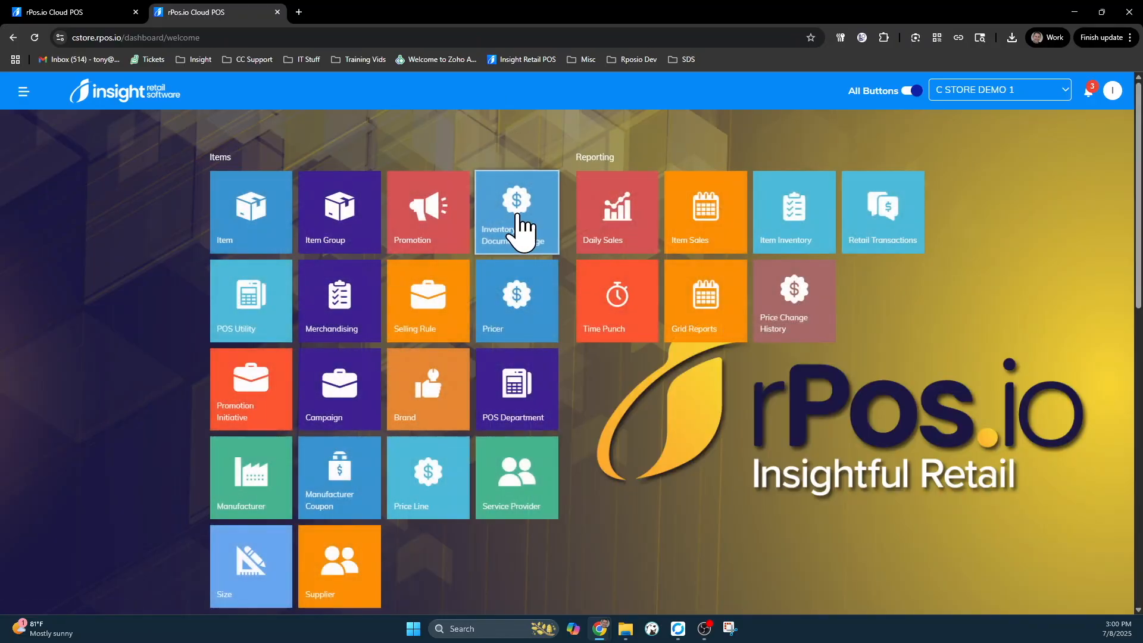
left_click(519, 223)
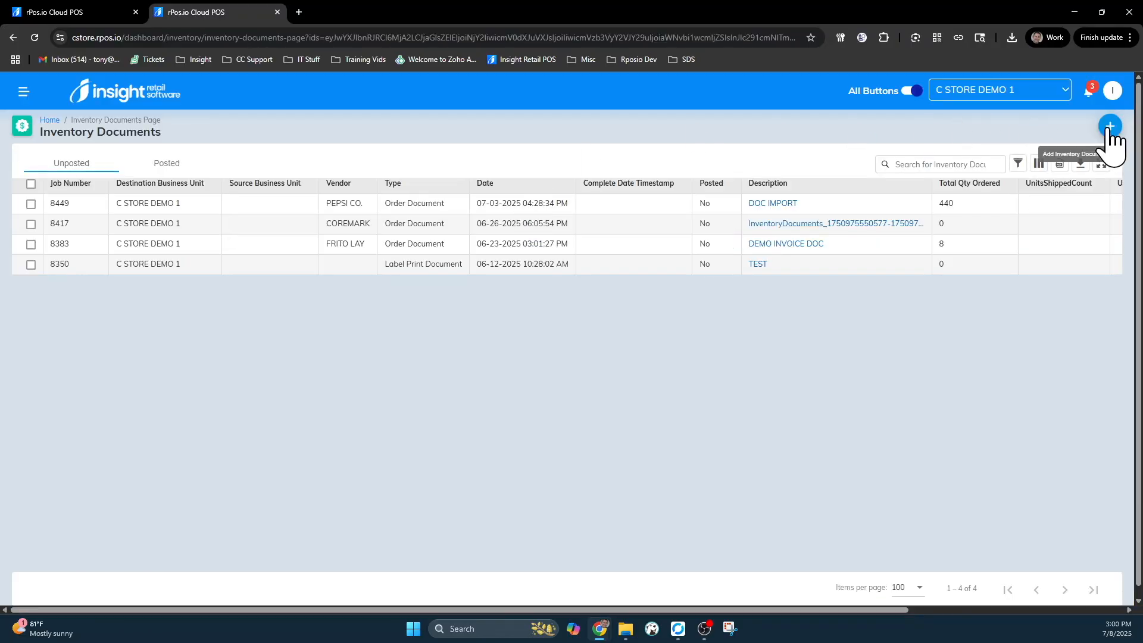
left_click(1108, 128)
left_click(437, 253)
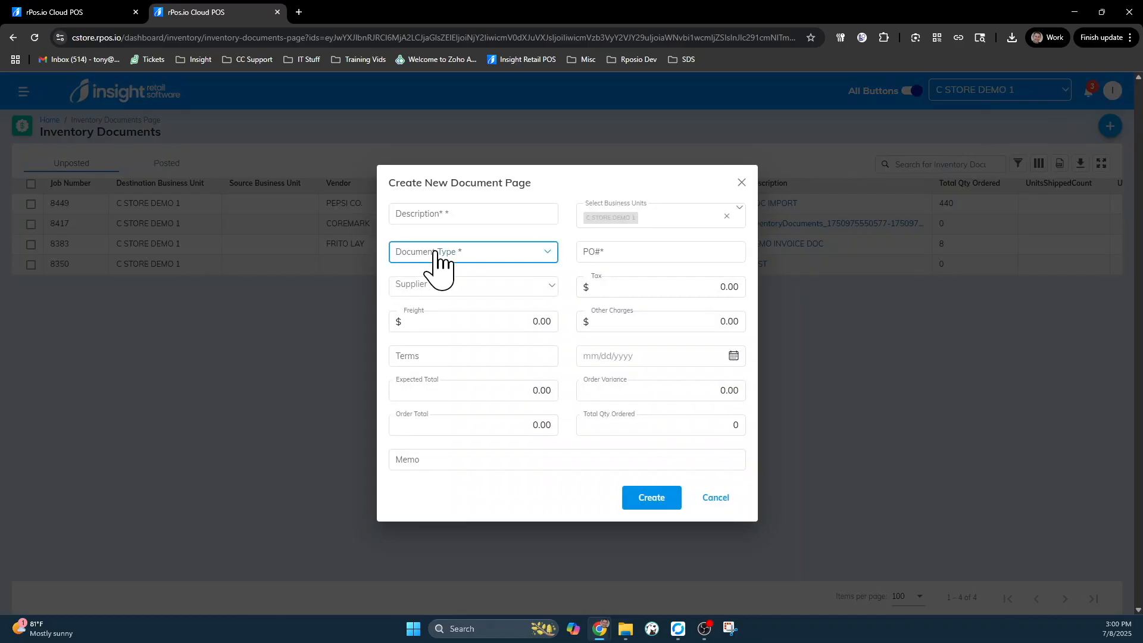
scroll(476, 315, "down", 2)
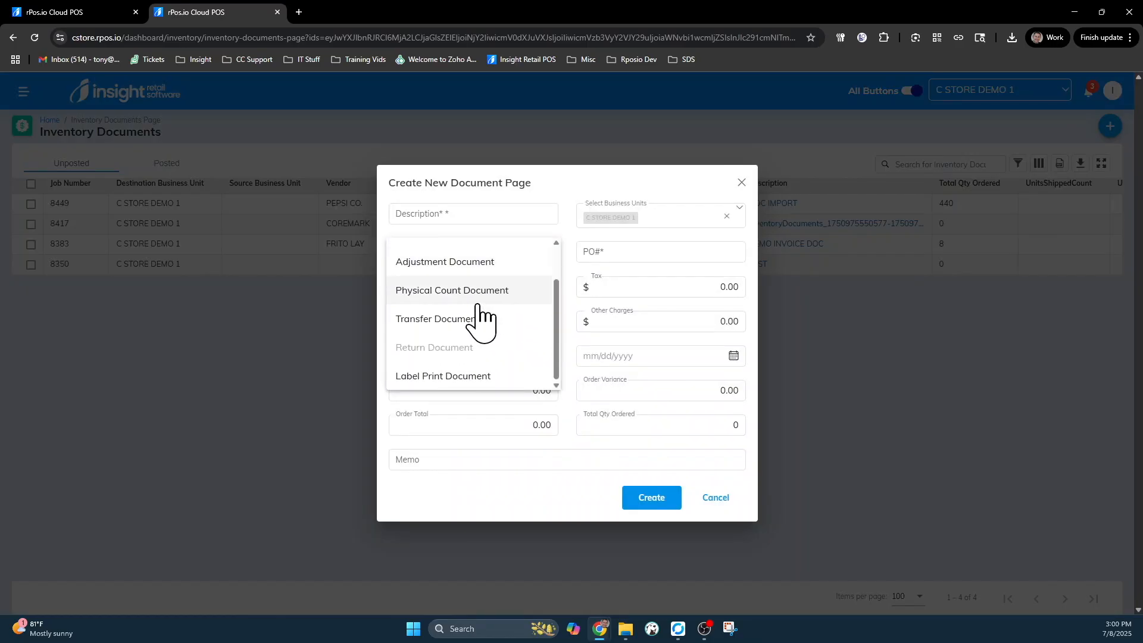
left_click(462, 377)
left_click(453, 299)
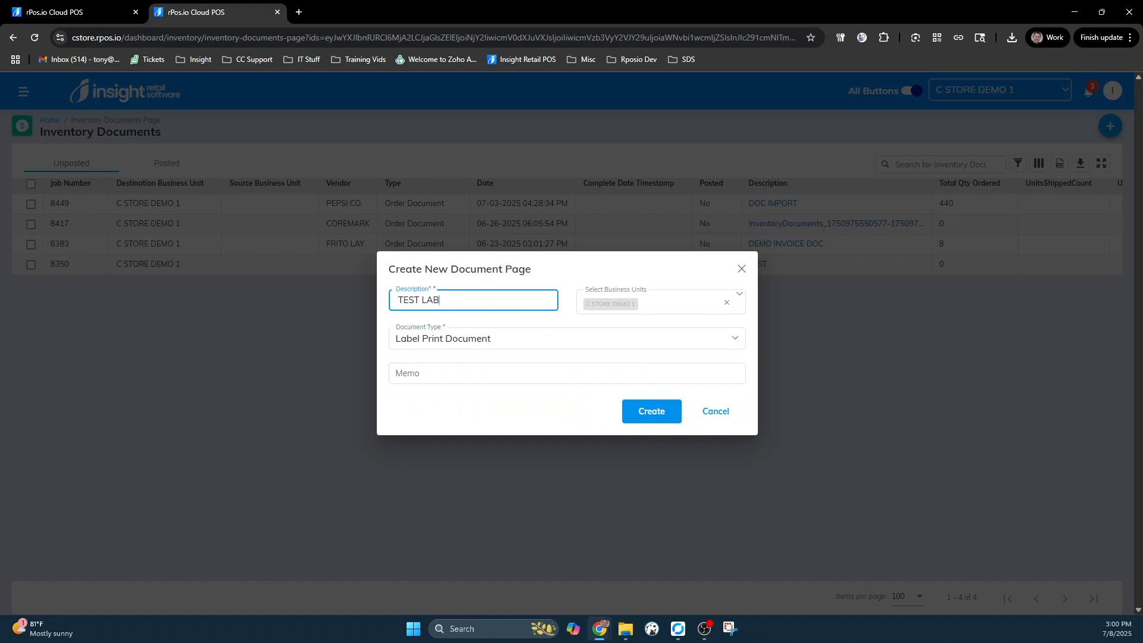
left_click(453, 374)
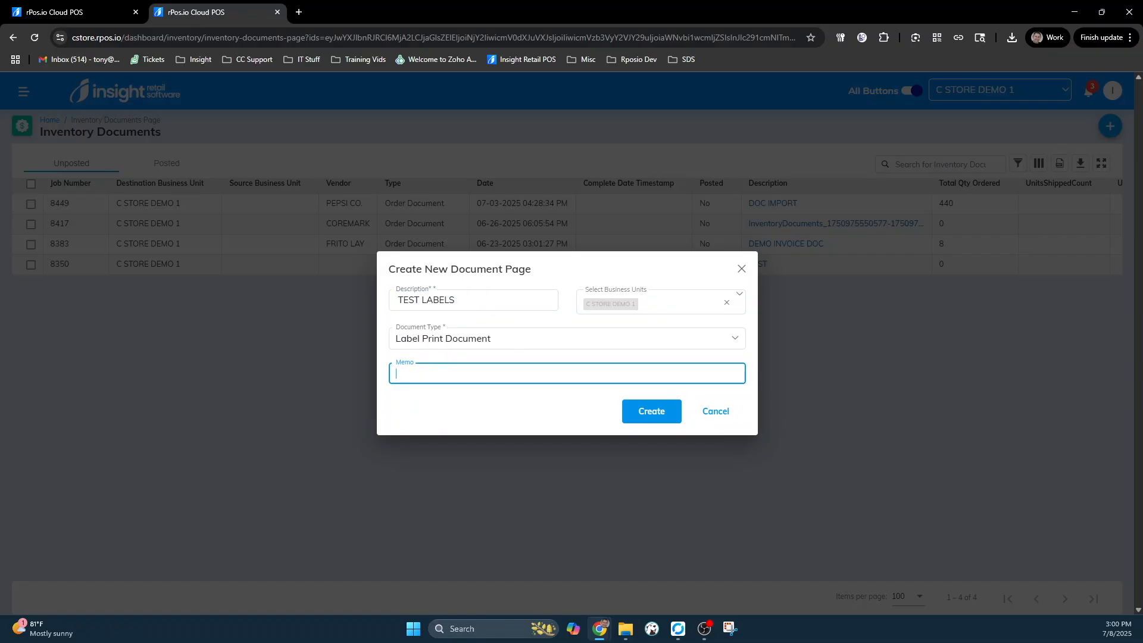
left_click(655, 415)
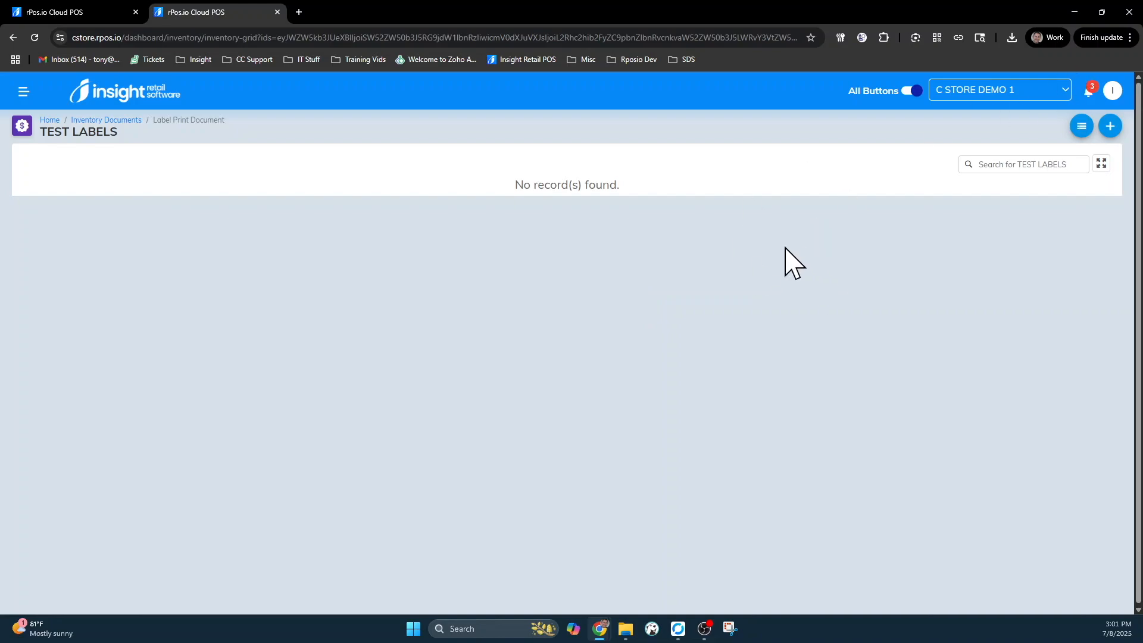
- Open Add Items for TEST LABELS, browse the full item list, and close it without choosing
left_click(1111, 127)
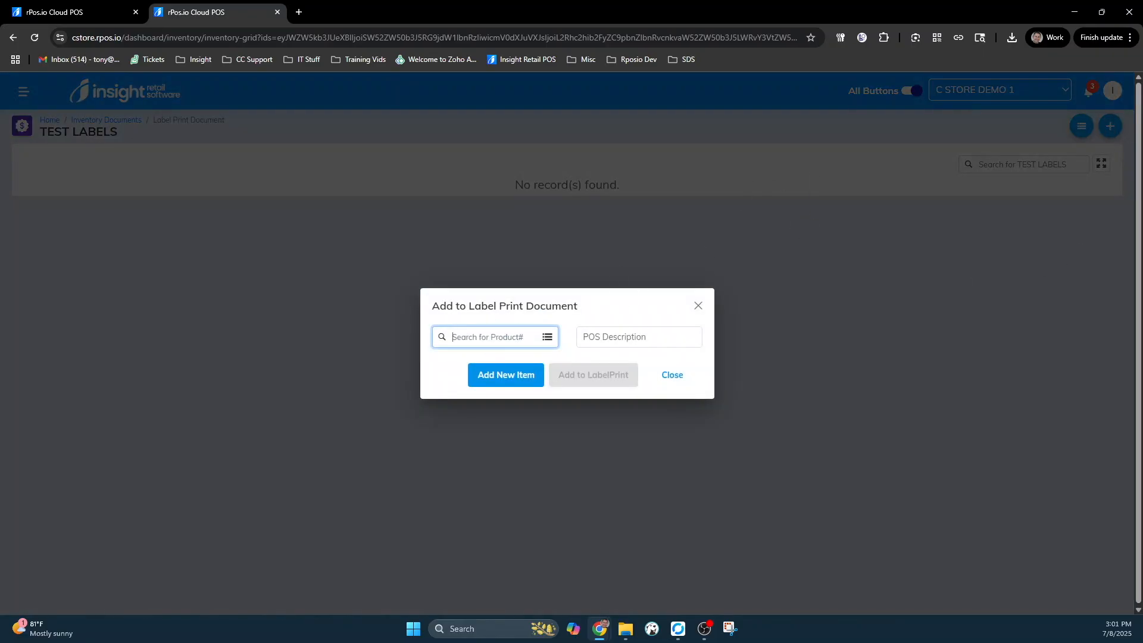
left_click(546, 337)
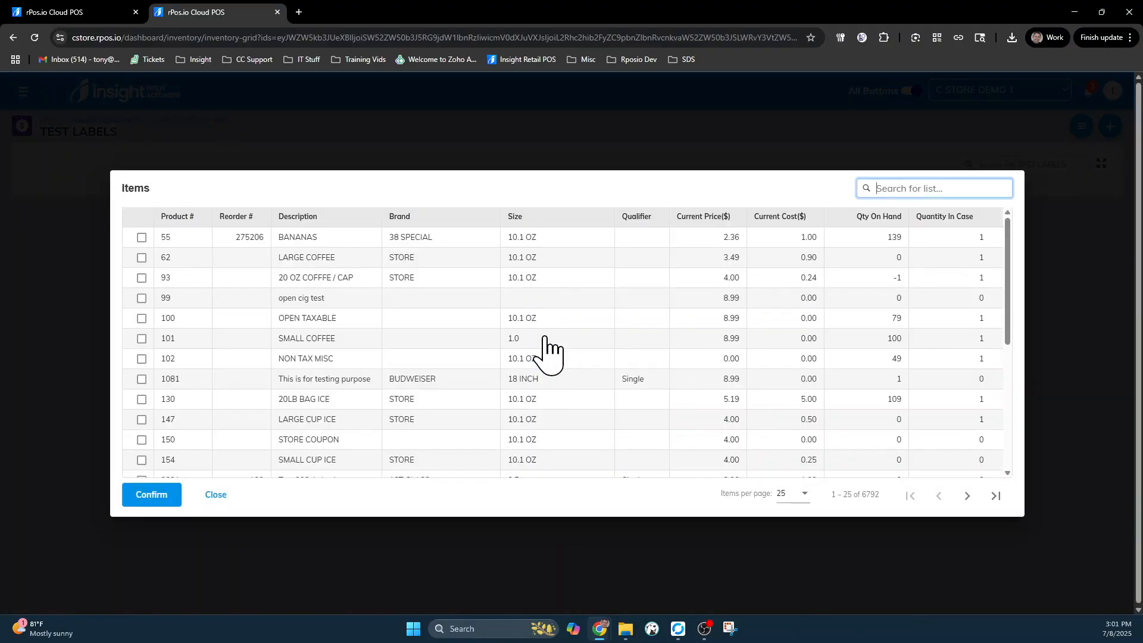
left_click(216, 497)
left_click(679, 377)
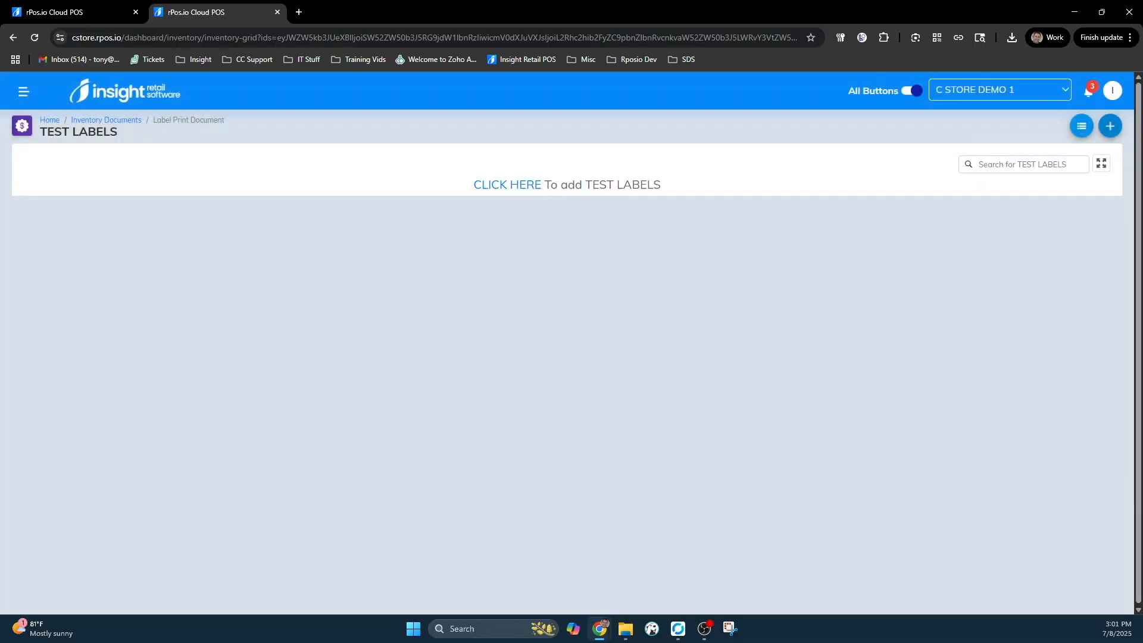
- Start a multiple-item add with Order UOM Unit and a Brand Equals MARLBORO condition
left_click(1082, 126)
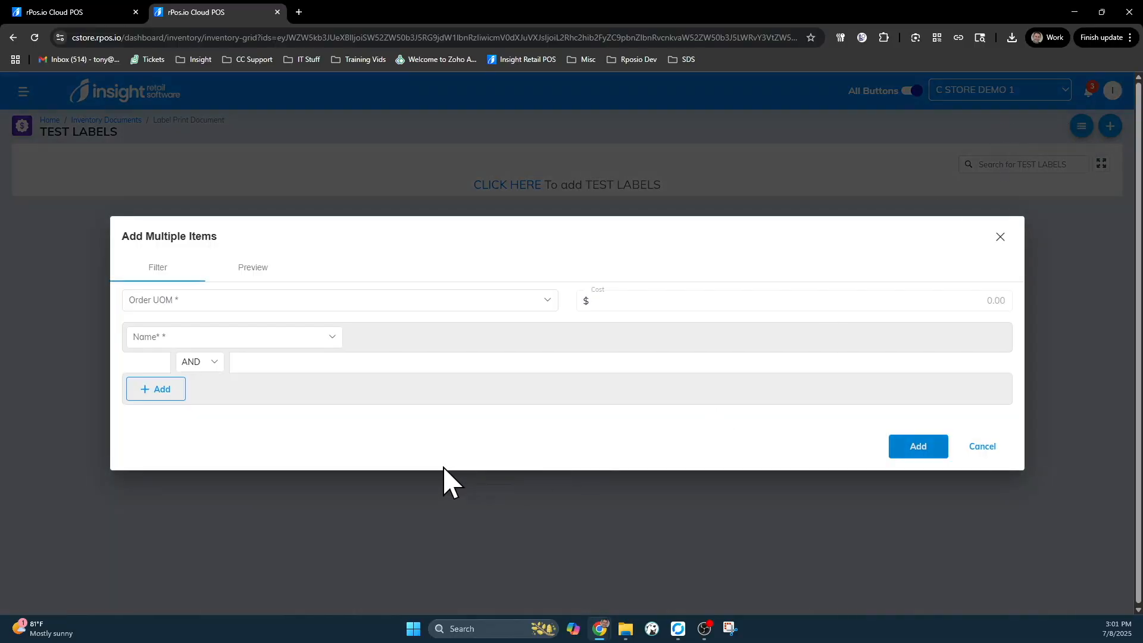
left_click(215, 301)
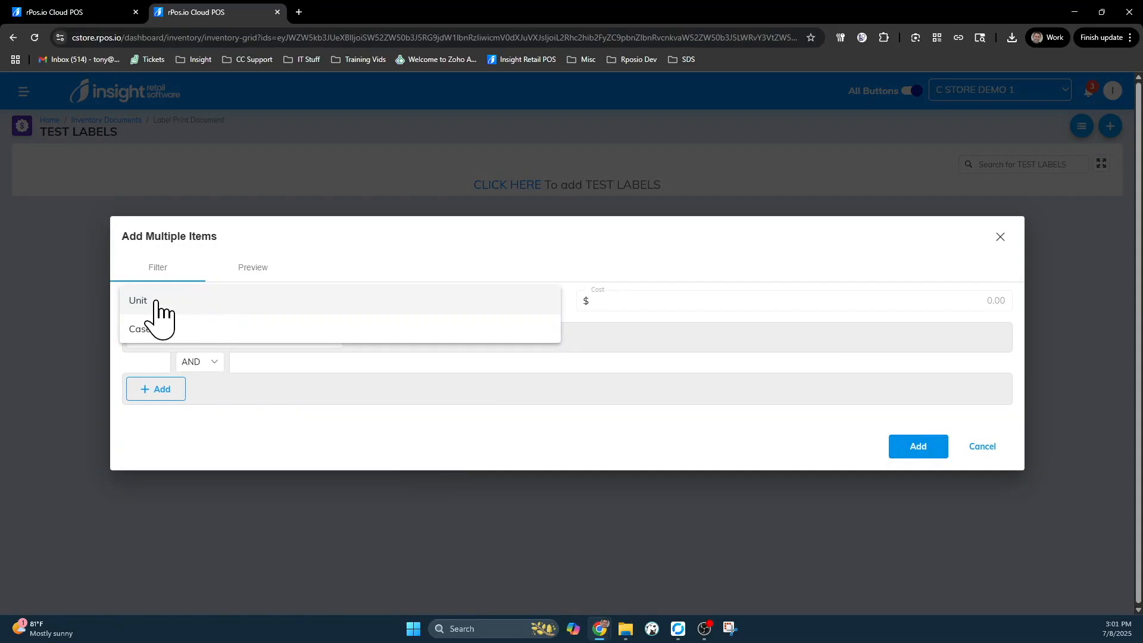
left_click(161, 302)
left_click(178, 342)
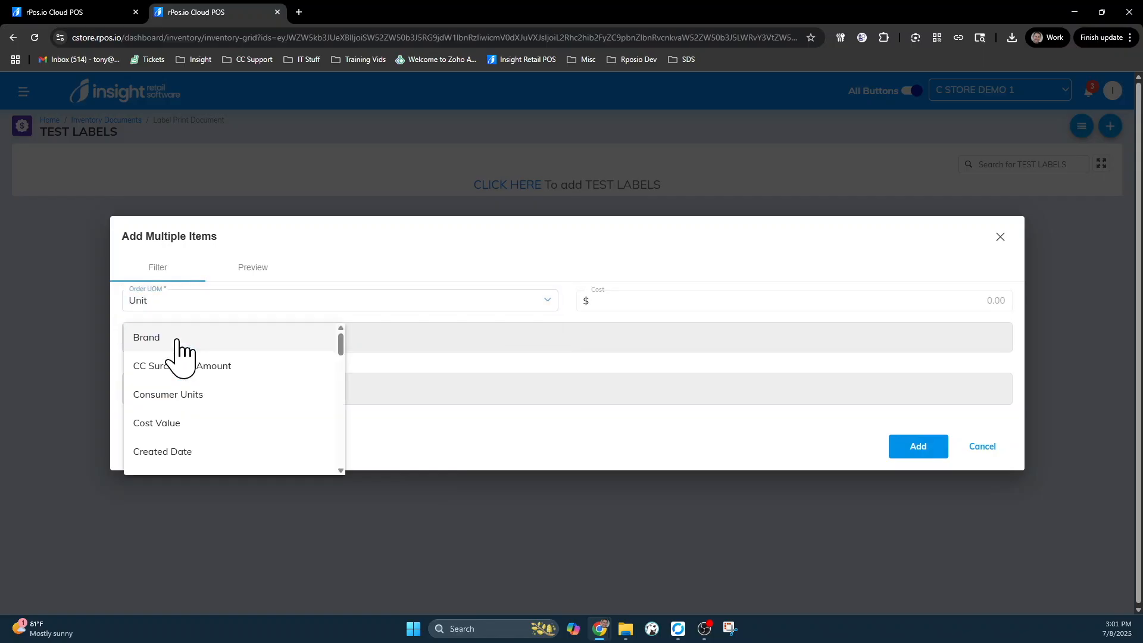
left_click(176, 338)
left_click(384, 338)
left_click(384, 339)
left_click(623, 338)
type("mar")
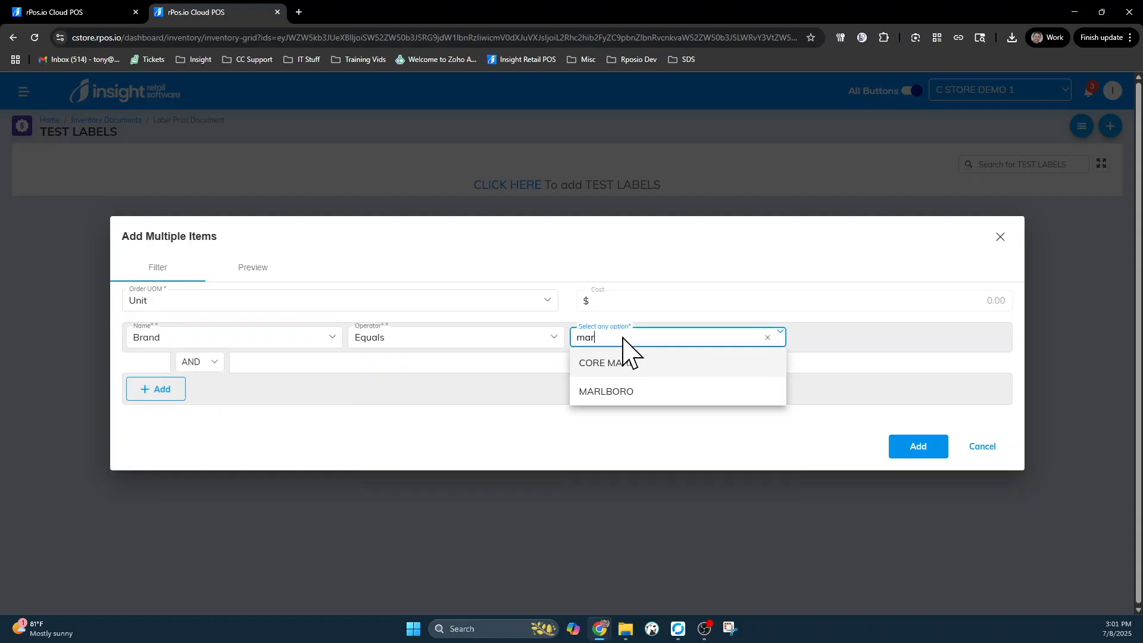
type("l")
left_click(613, 365)
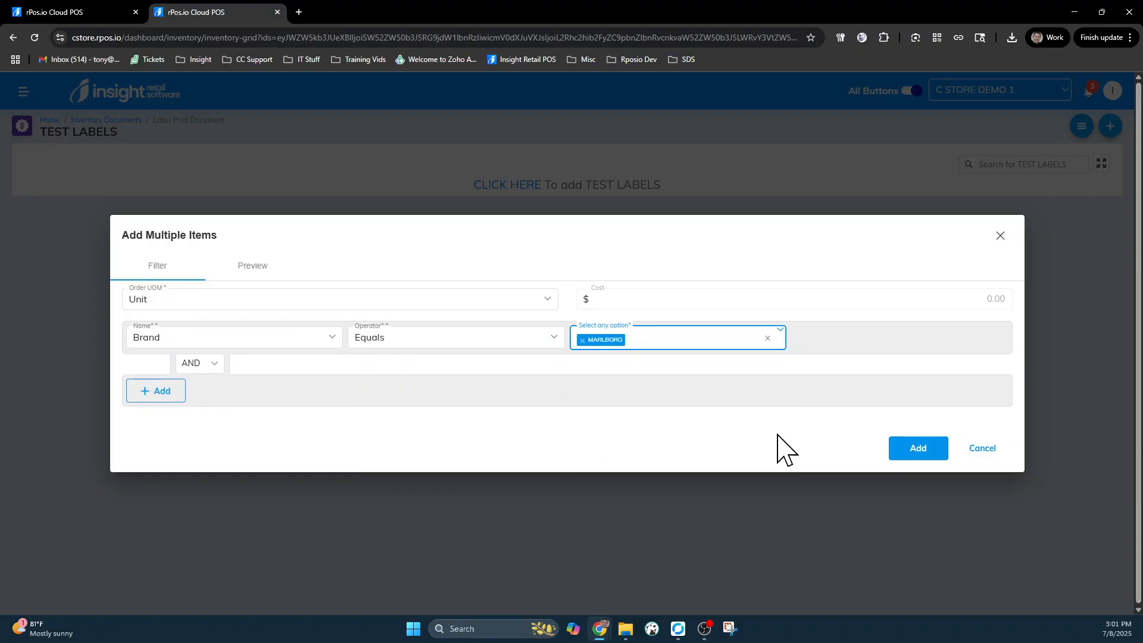
- Add a Size Equals PACK condition and add all matching items to TEST LABELS
left_click(170, 397)
left_click(174, 372)
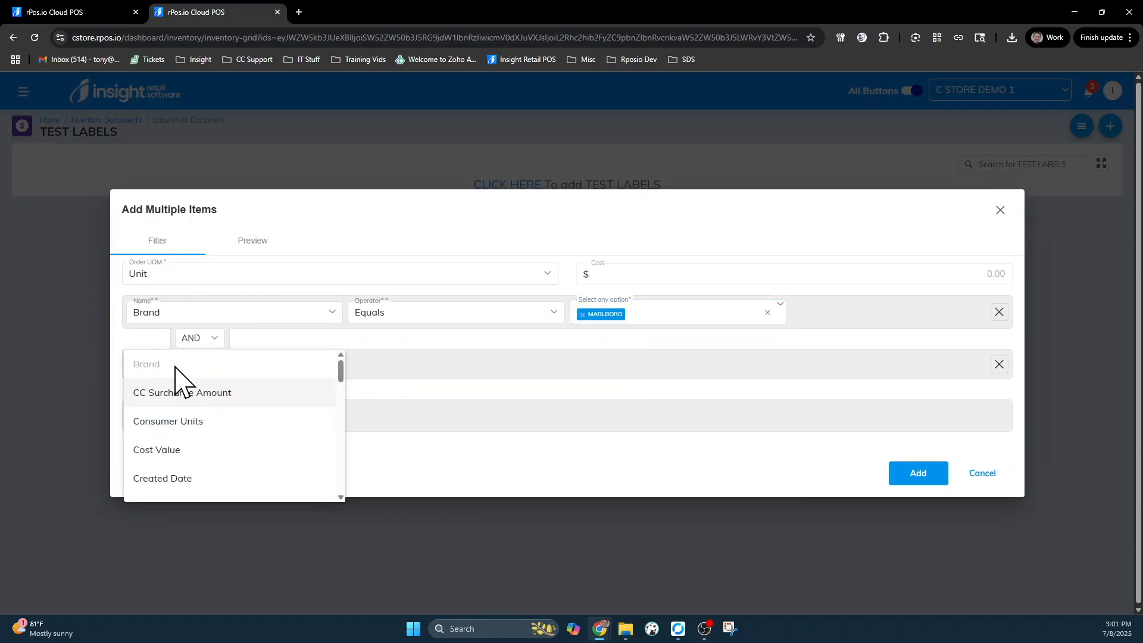
scroll(175, 381, "down", 10)
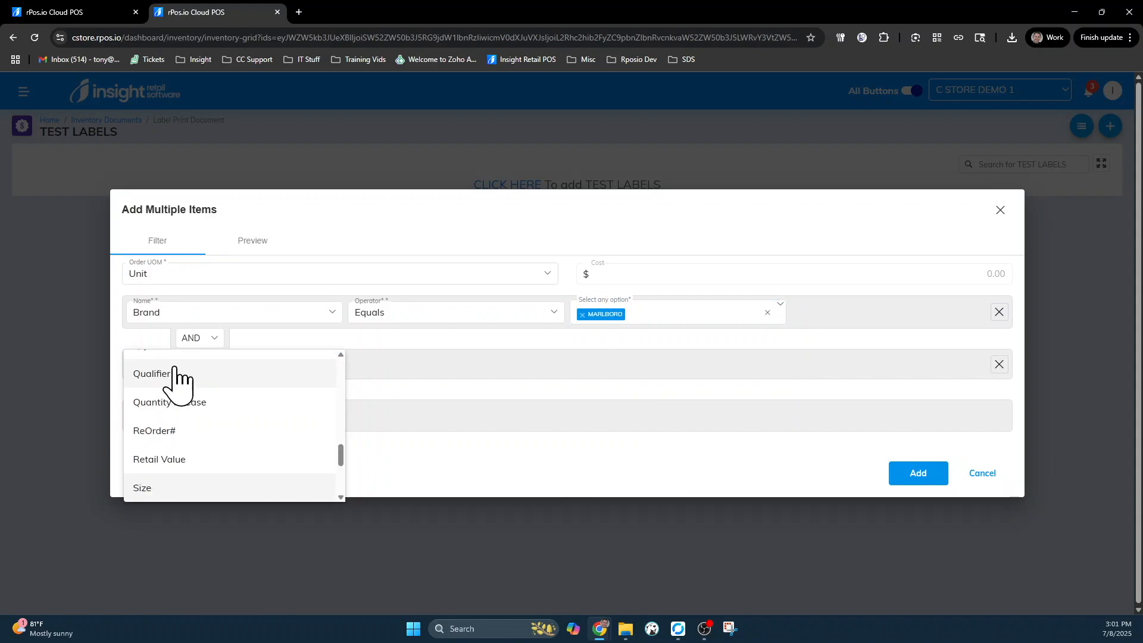
left_click(163, 489)
left_click(391, 366)
left_click(387, 374)
left_click(633, 381)
type("pa")
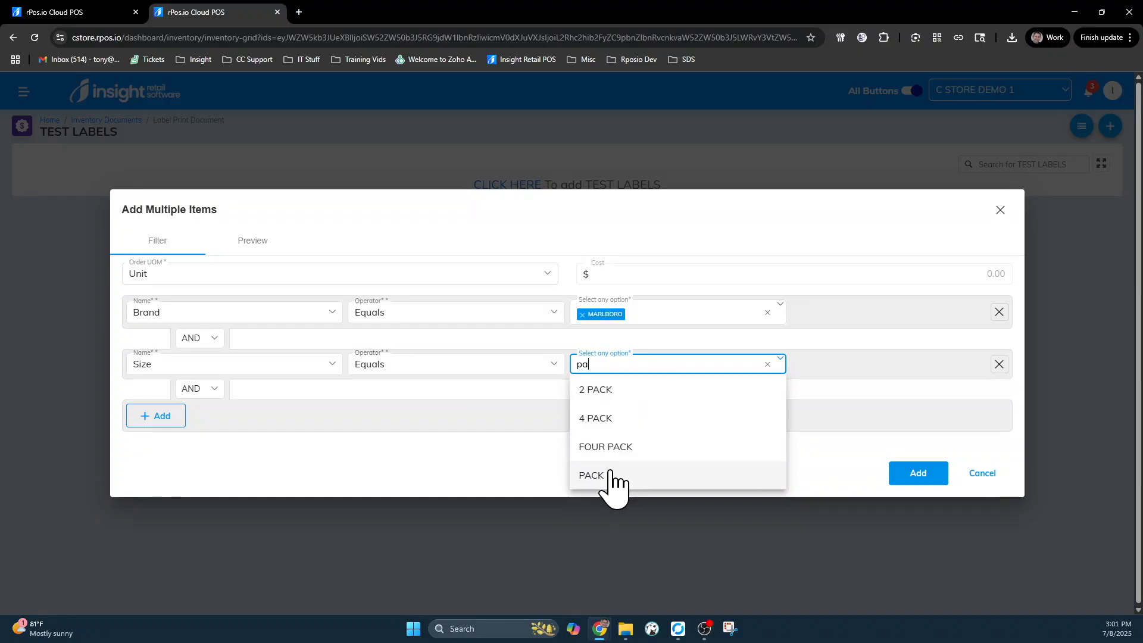
left_click(607, 477)
left_click(920, 475)
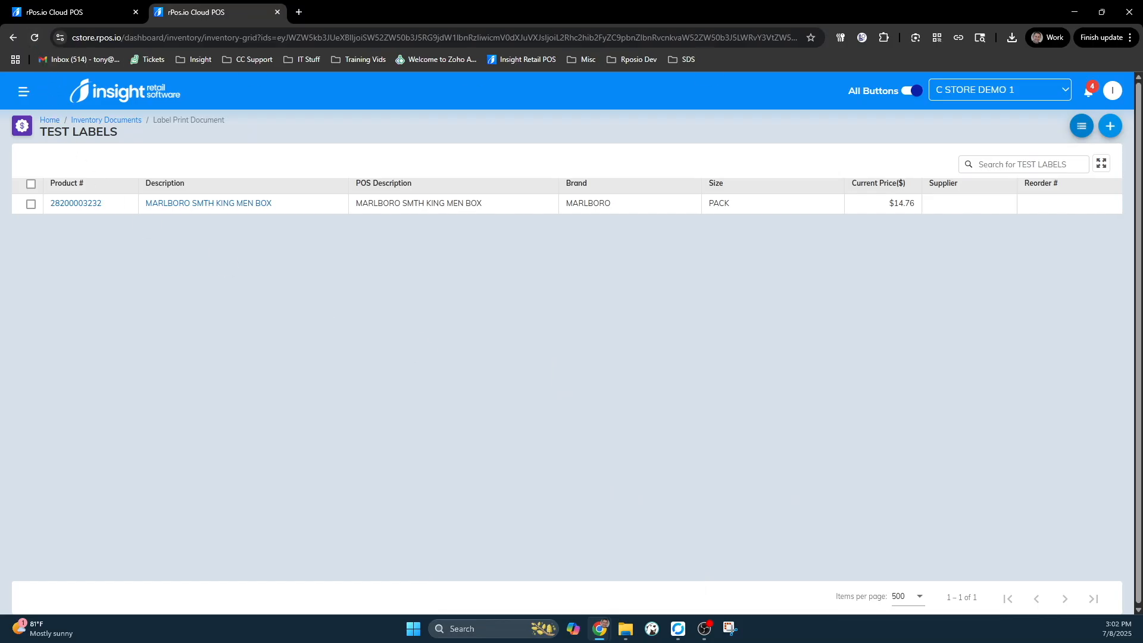
- Check the bulk-add job in notifications and reload the page to list the added items
left_click(1085, 93)
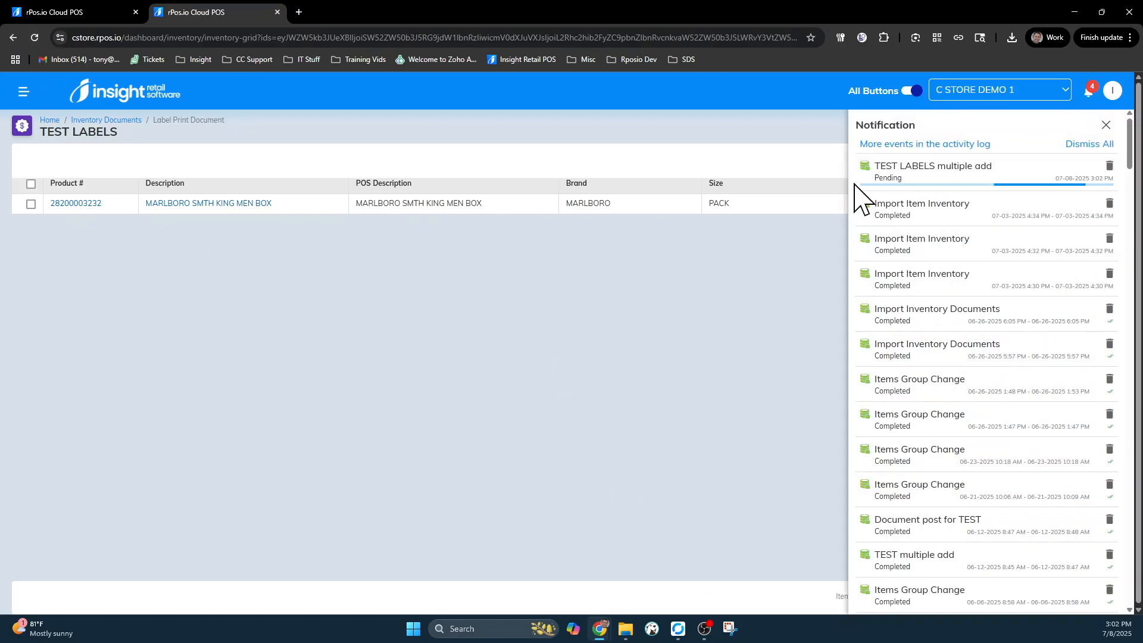
left_click(1090, 92)
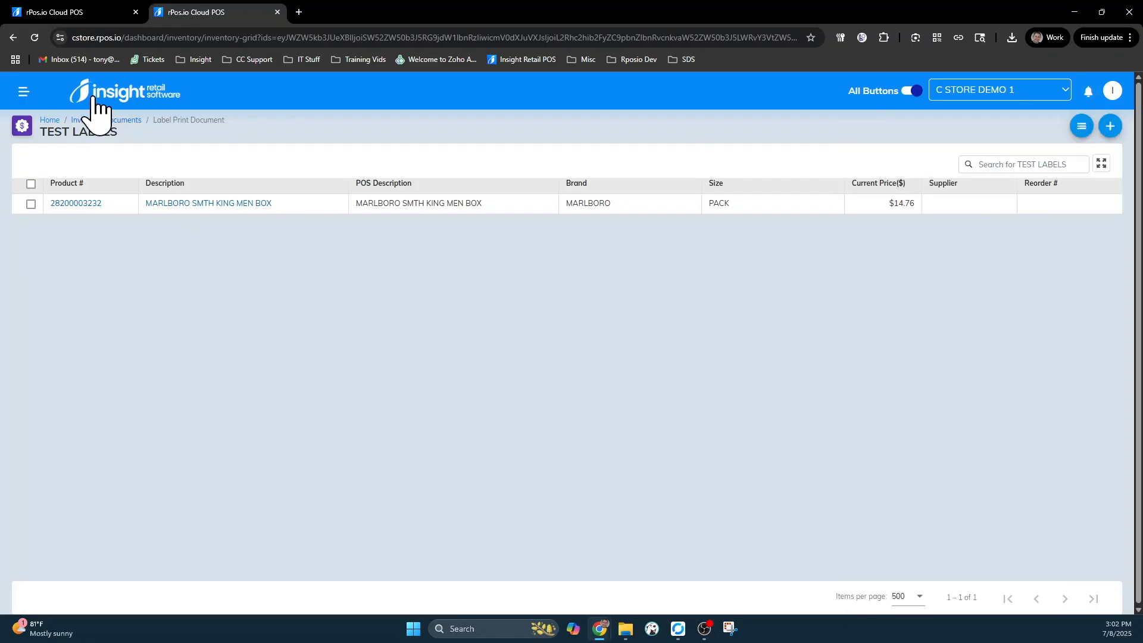
left_click(34, 40)
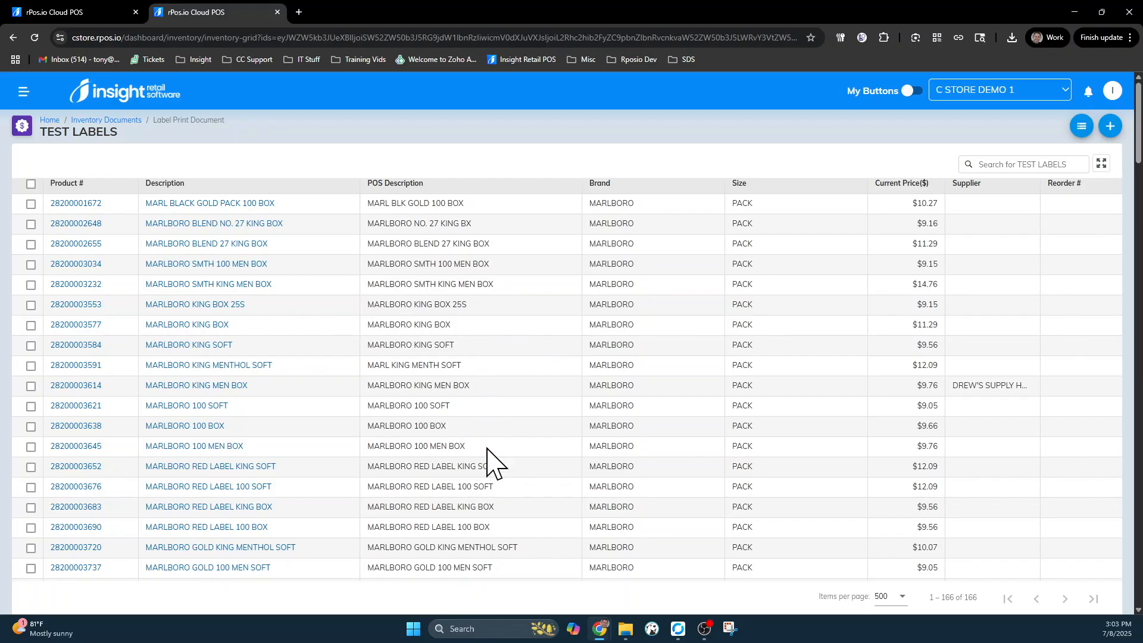
- Open the MARLBORO GOLD KING MENTHOL SOFT entry in the 166-item TEST LABELS list
left_click_drag(380, 547, 536, 560)
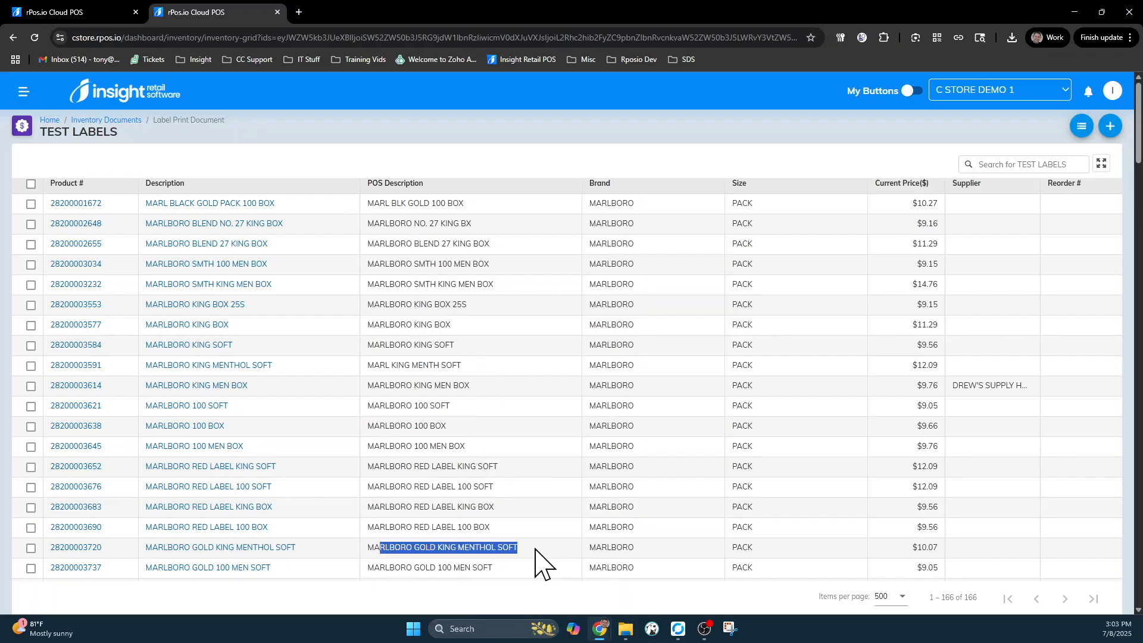
scroll(488, 393, "down", 1)
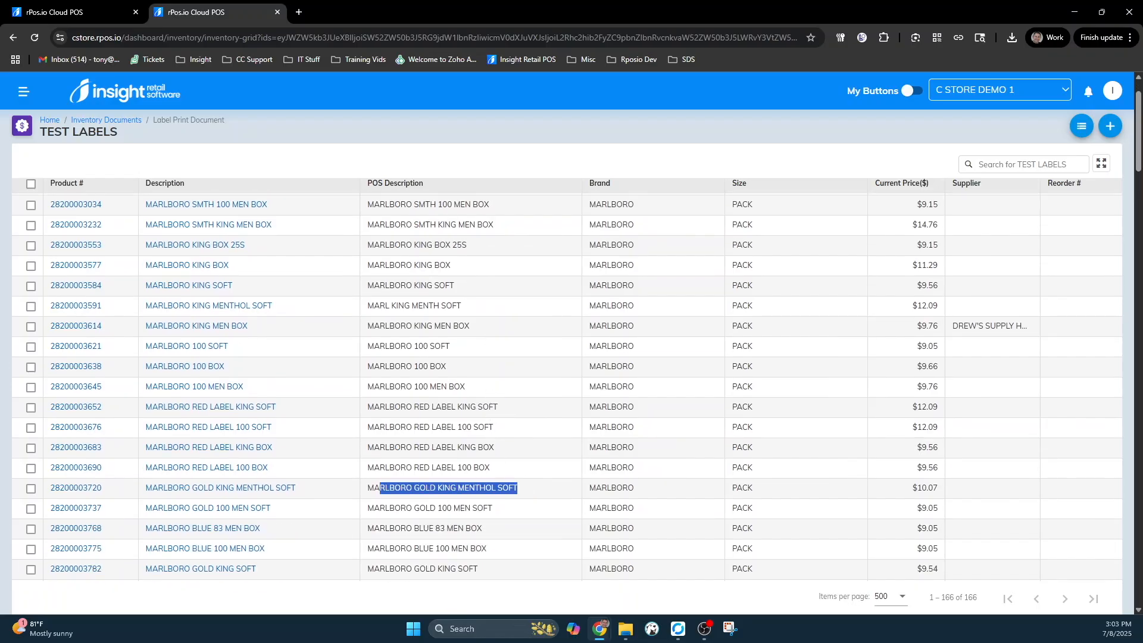
left_click(171, 488)
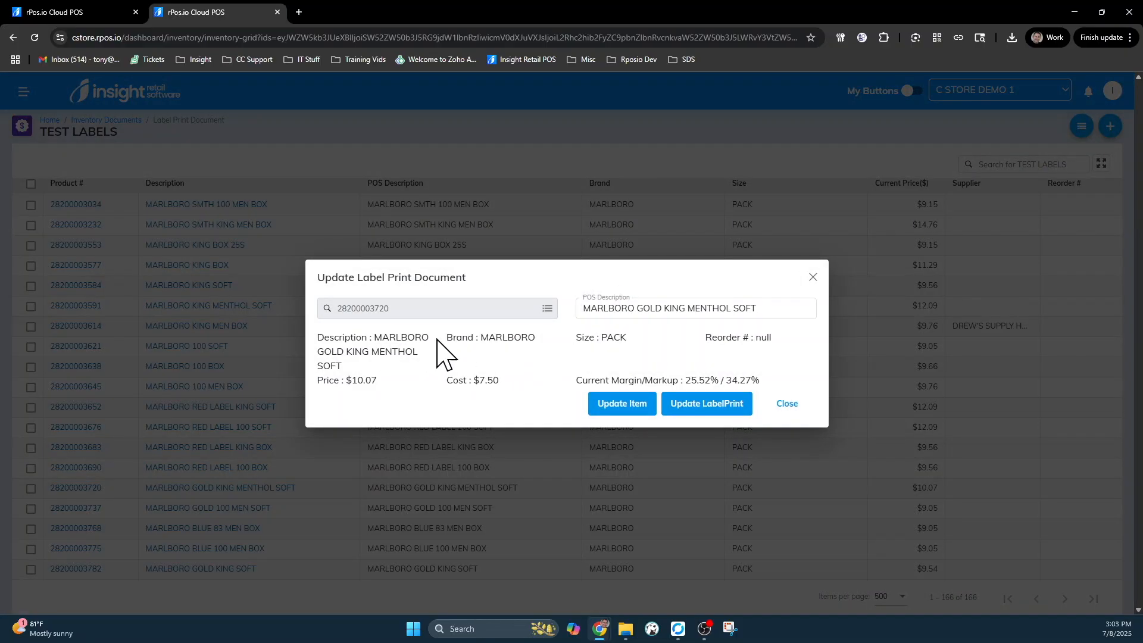
left_click(707, 306)
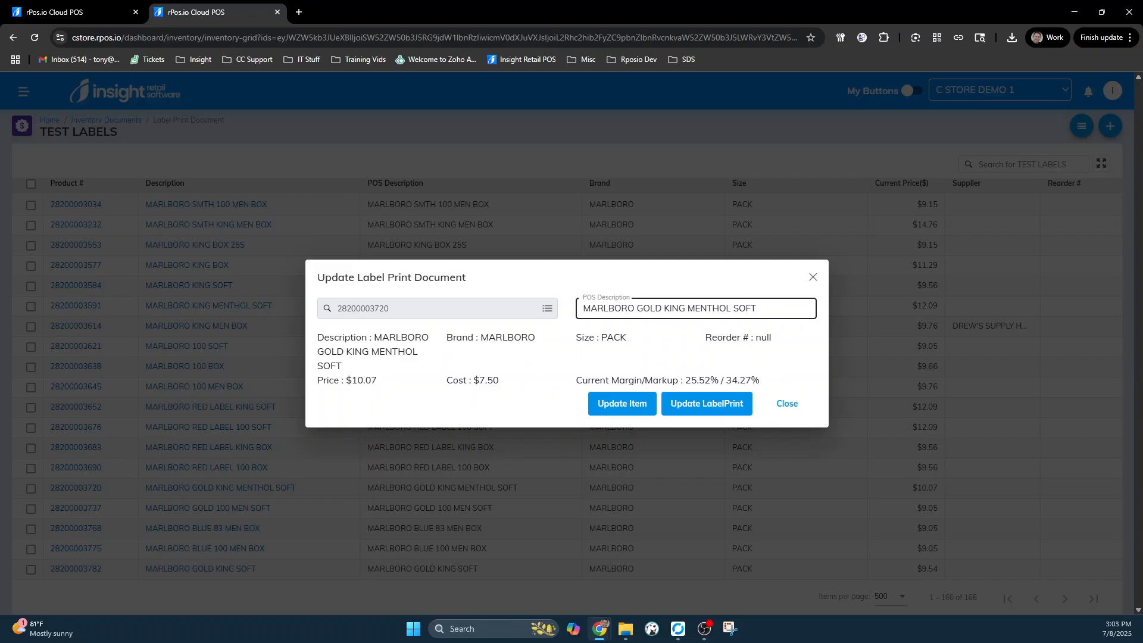
left_click(620, 405)
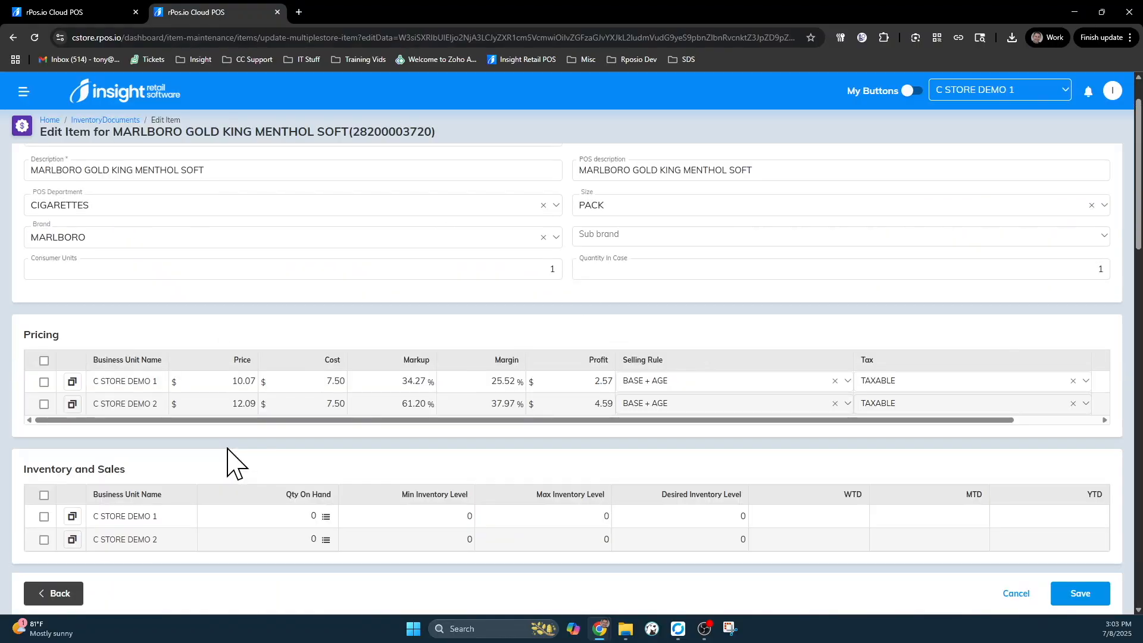
left_click(197, 382)
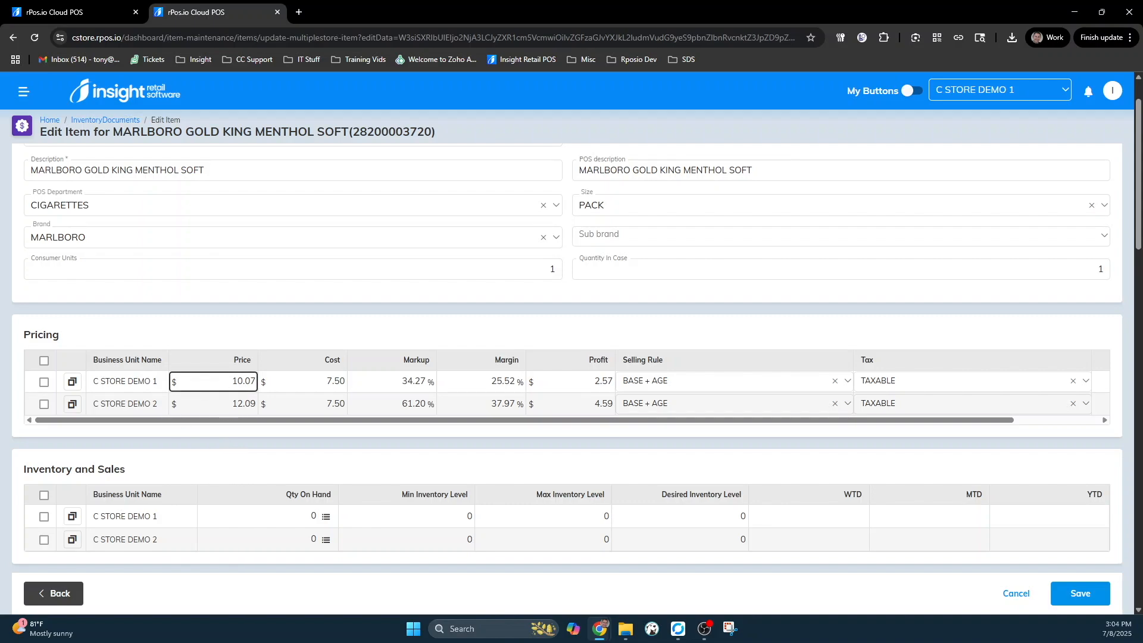
left_click(1015, 594)
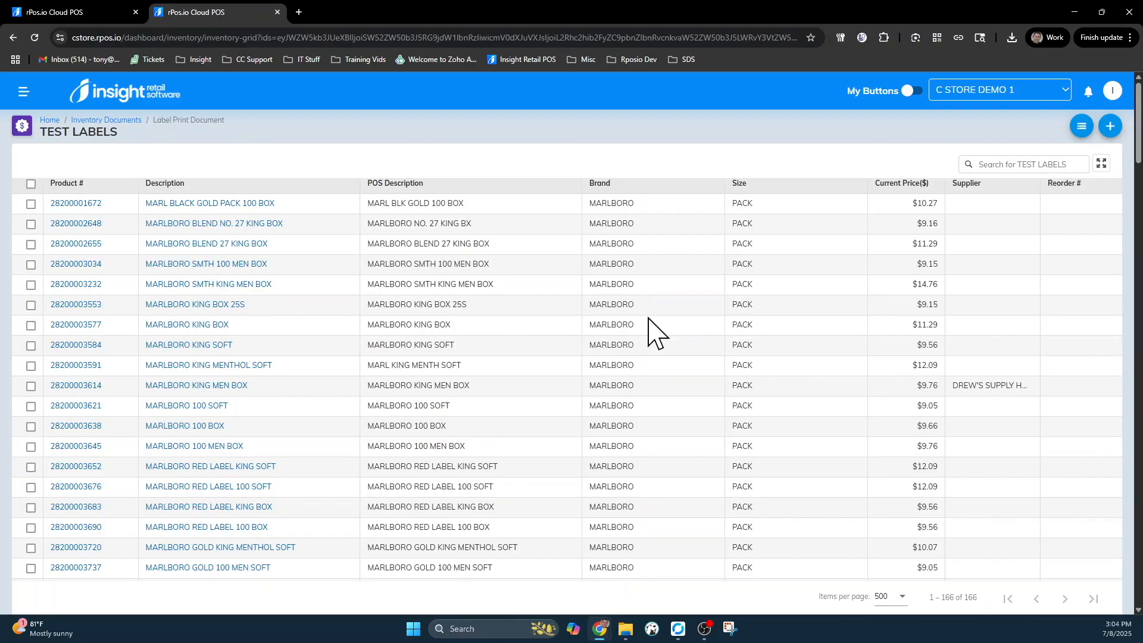
- Delete MARLBORO KING SOFT and MARLBORO 100 BOX from TEST LABELS, then return to the Inventory Documents list
left_click(31, 345)
left_click(31, 427)
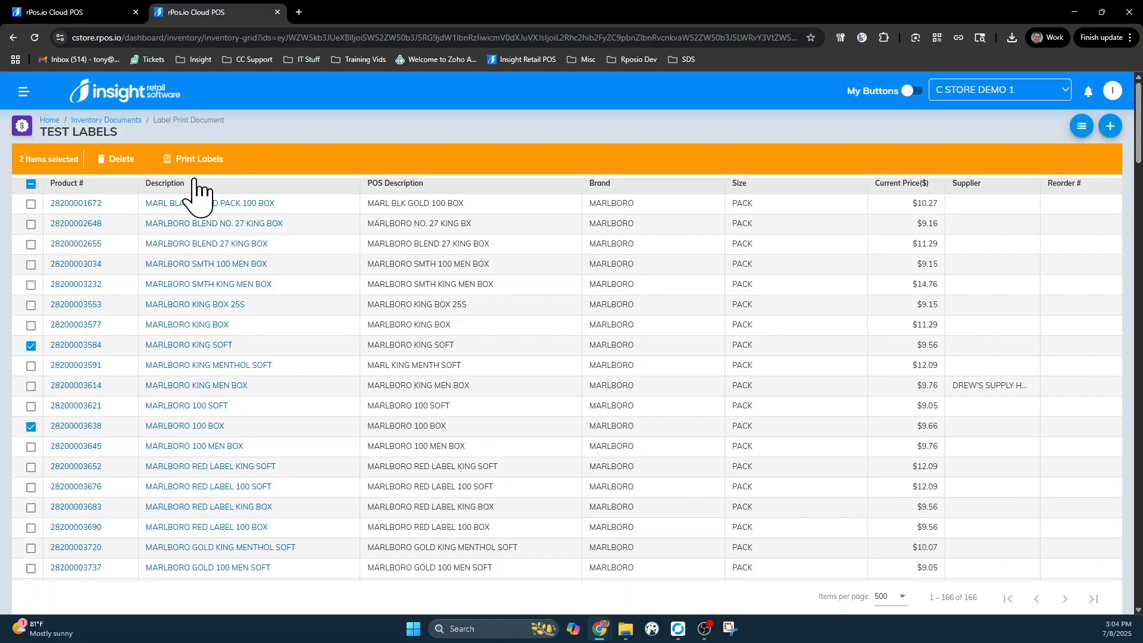
left_click(111, 159)
left_click(590, 365)
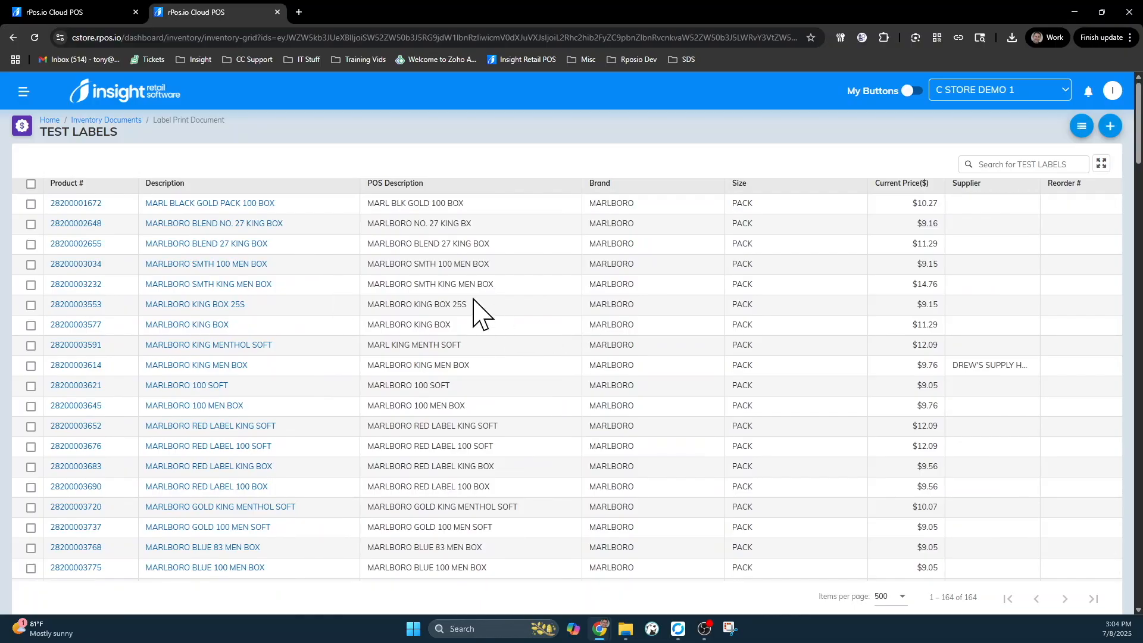
left_click(109, 121)
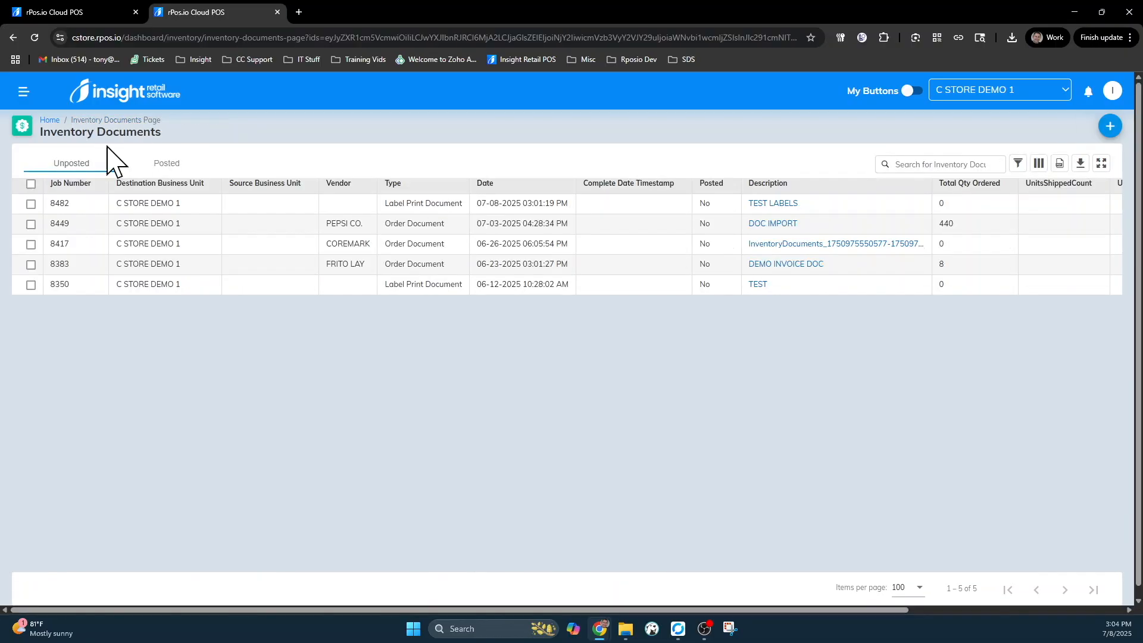
- Switch TEST LABELS label pricing to Dual Price at 2.25 X 1.25 size, then return to the document list
left_click(31, 204)
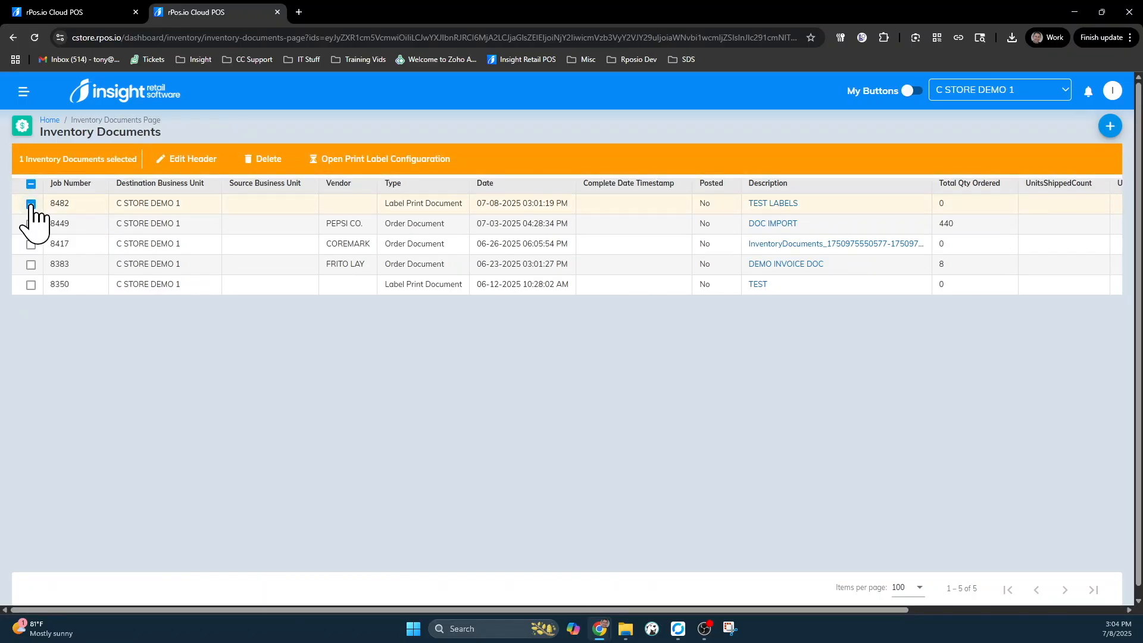
left_click(348, 173)
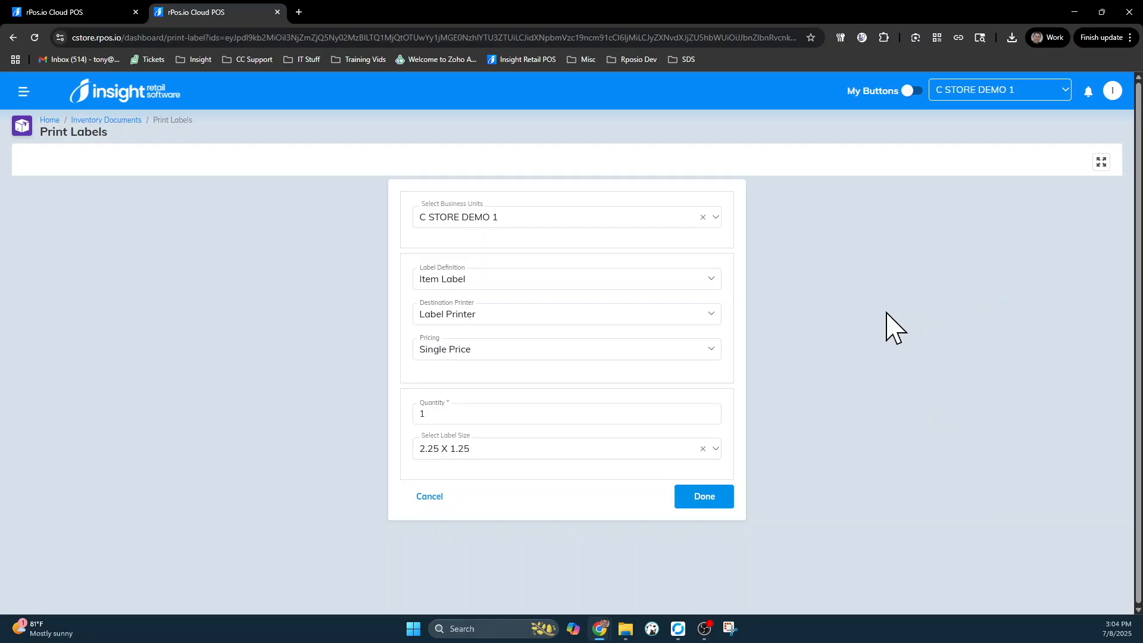
left_click(500, 351)
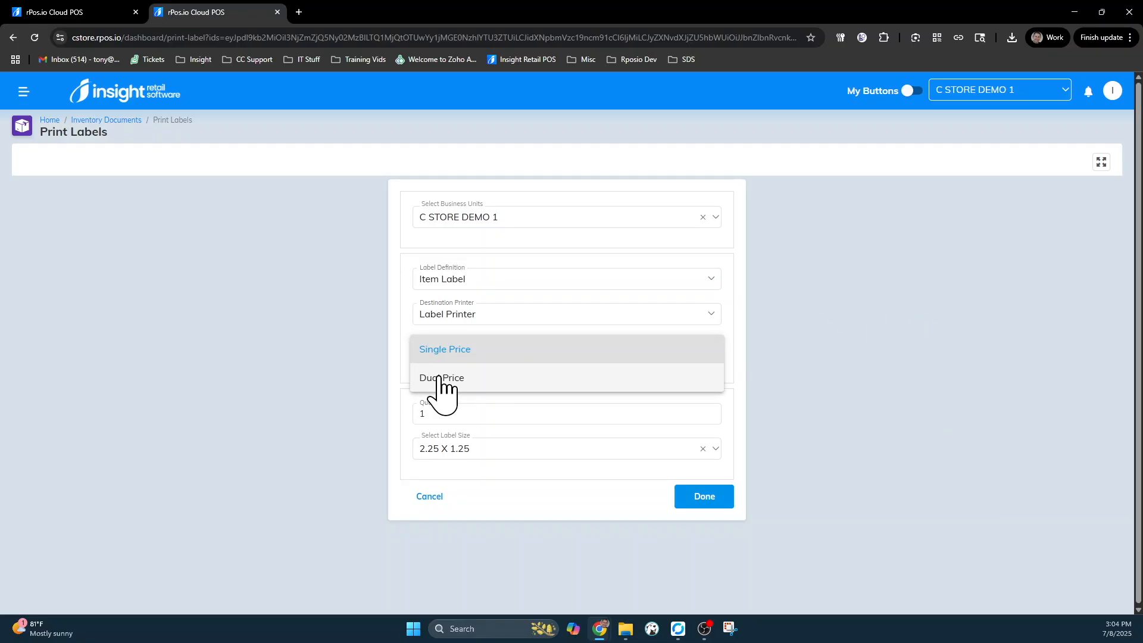
left_click(441, 381)
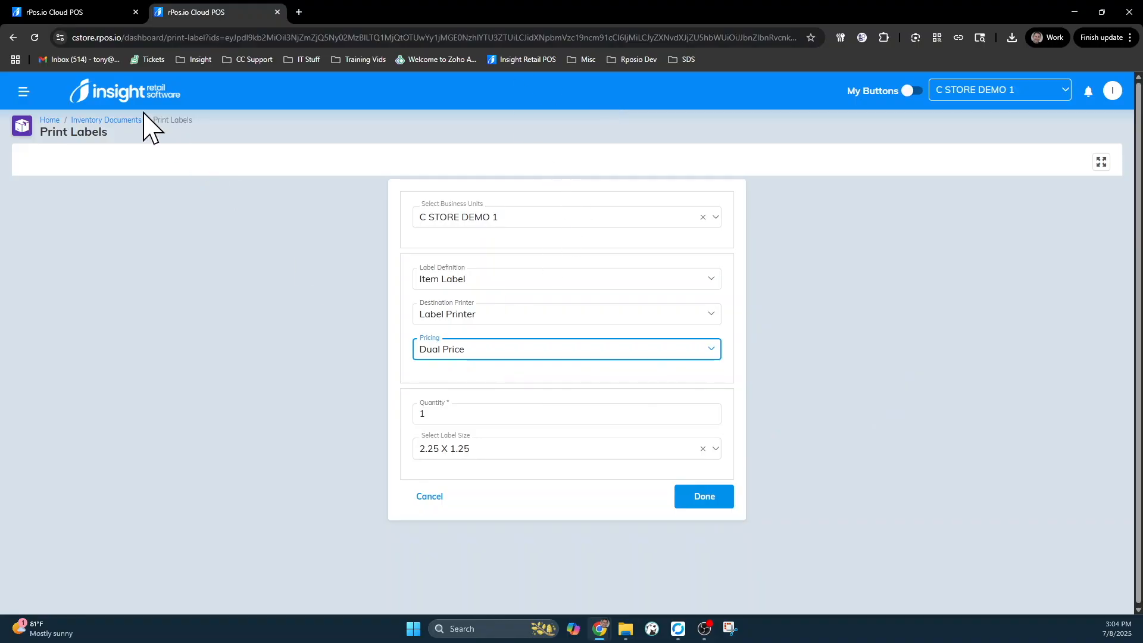
left_click(95, 120)
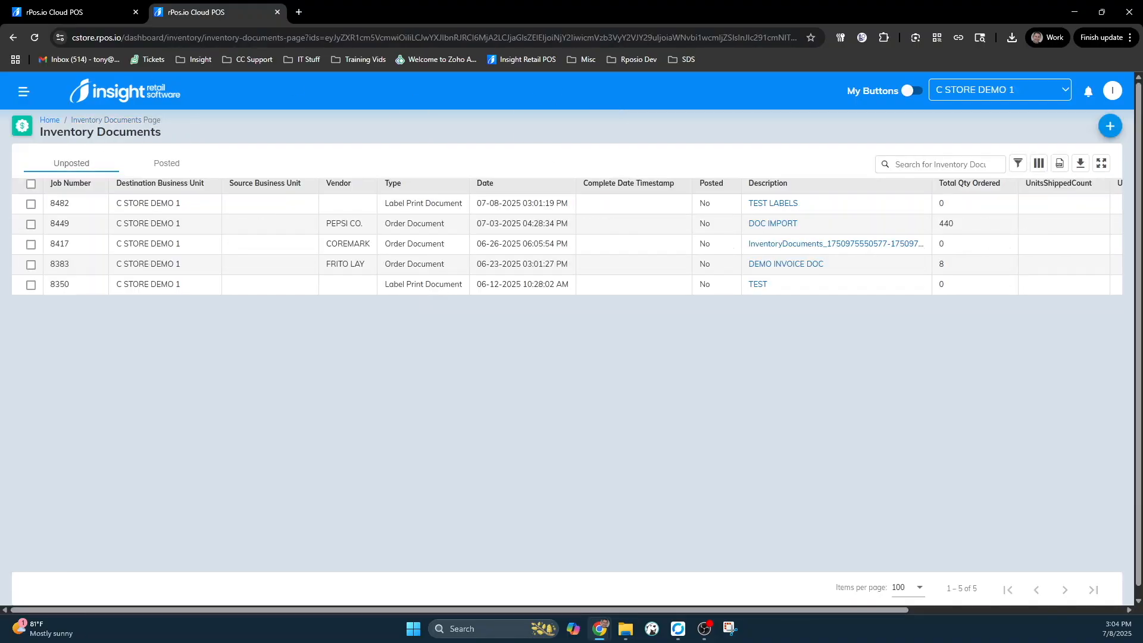